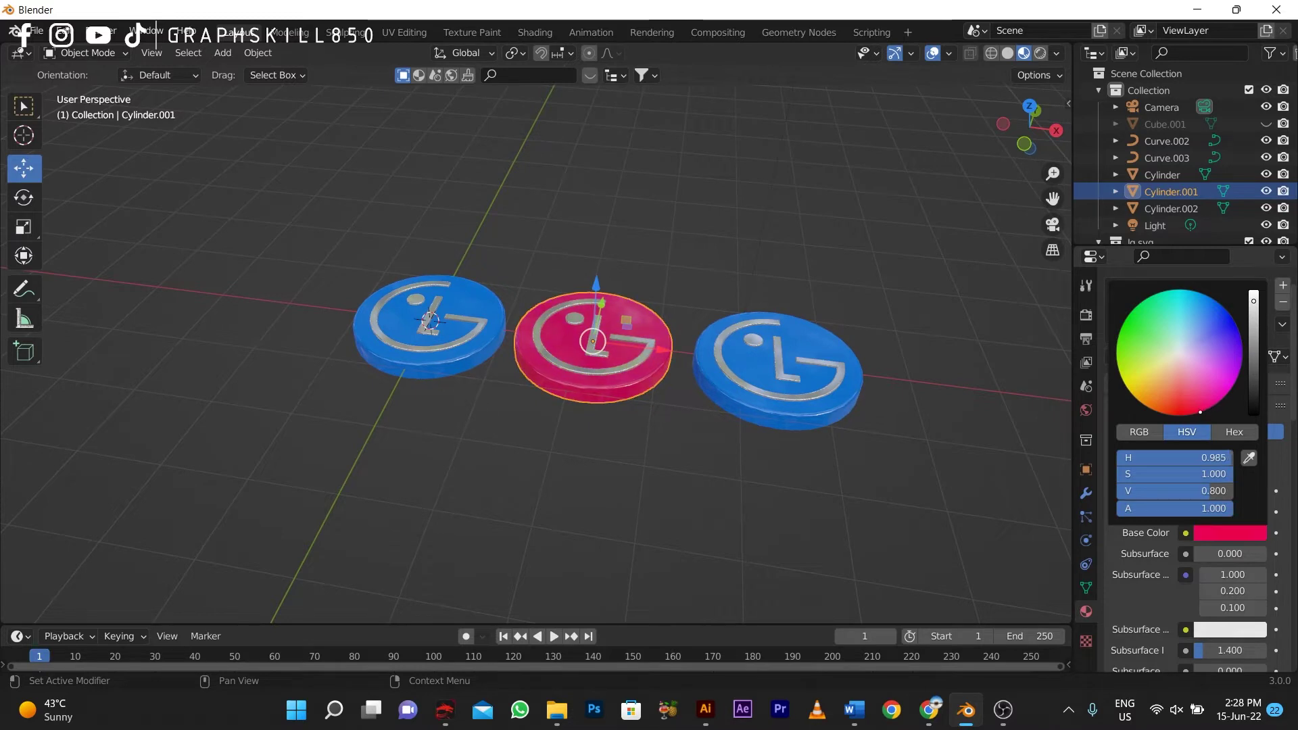
Step: Change the base color of the third coin's material
click(772, 427)
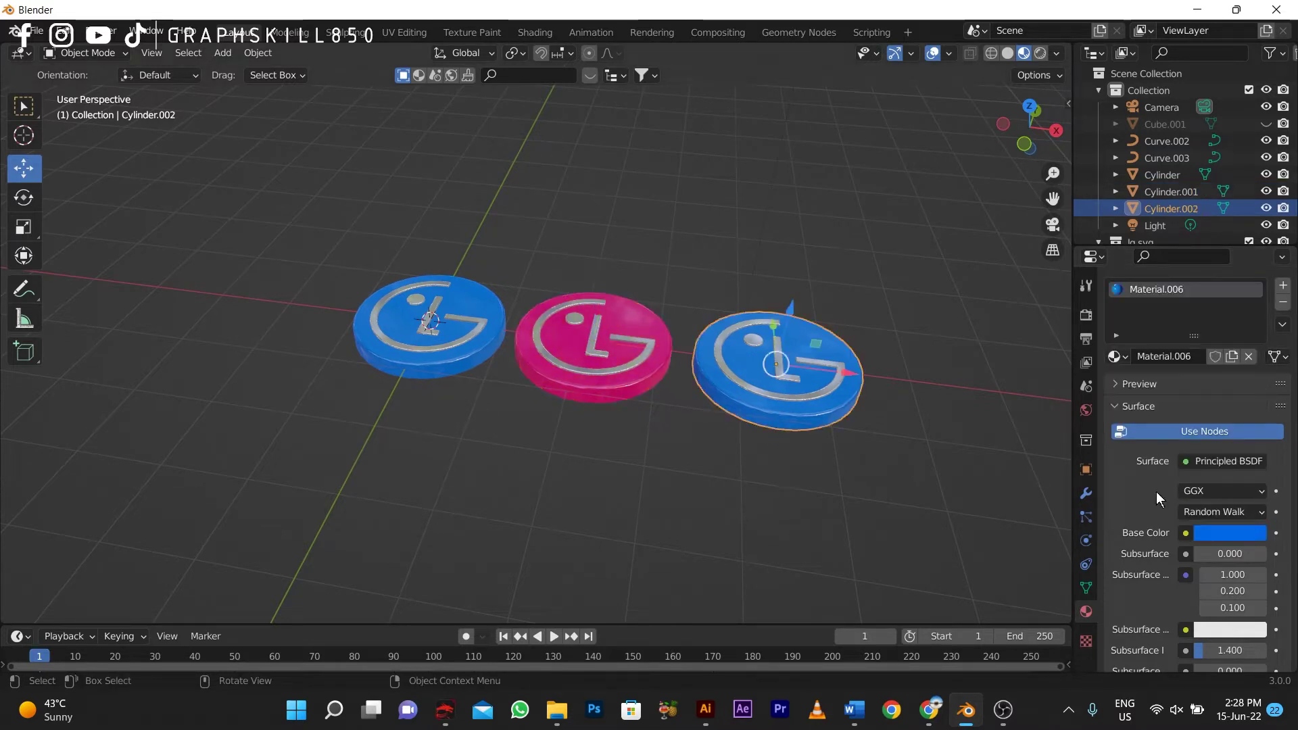
click(1217, 533)
mouse_move(1151, 400)
mouse_down()
mouse_move(1149, 378)
mouse_move(1153, 398)
mouse_up()
click(704, 464)
middle_drag(703, 464, 787, 480)
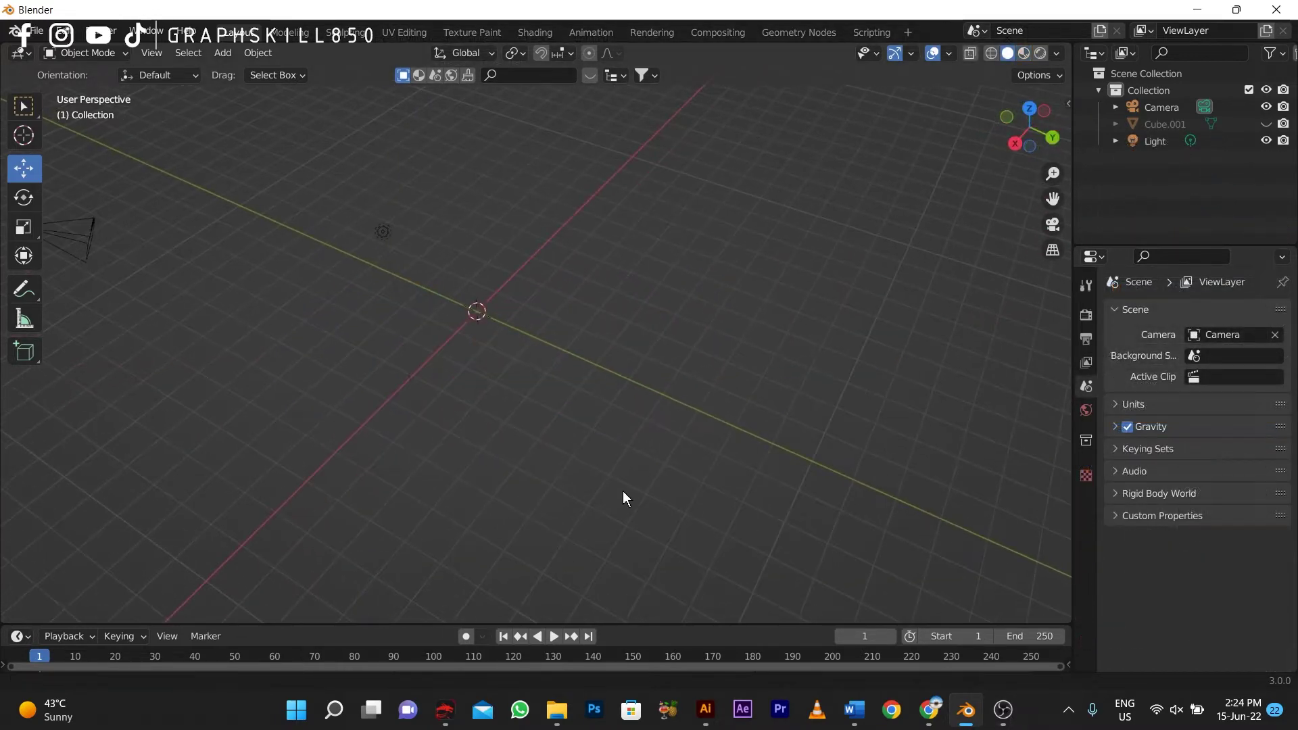
Step: Import the SVG file lg.svg from the Downloads folder into the scene
middle_drag(622, 498, 679, 513)
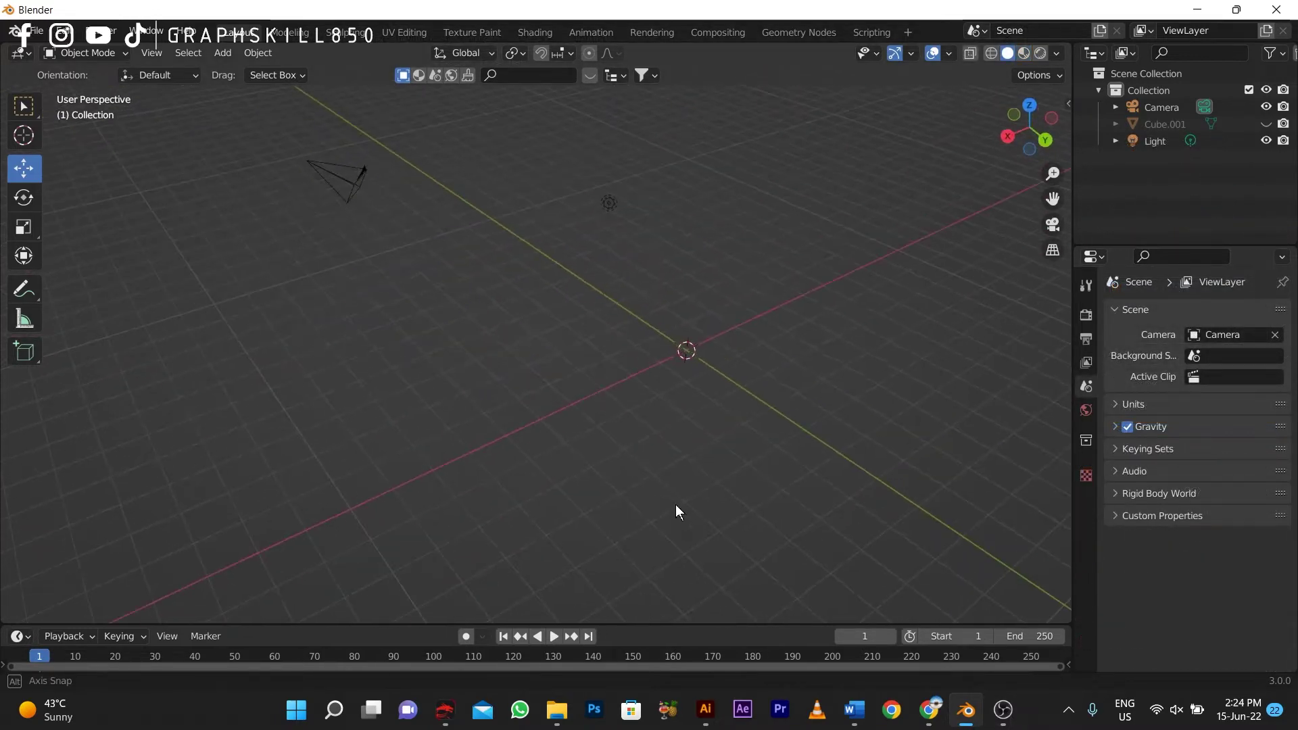
key(shift+a)
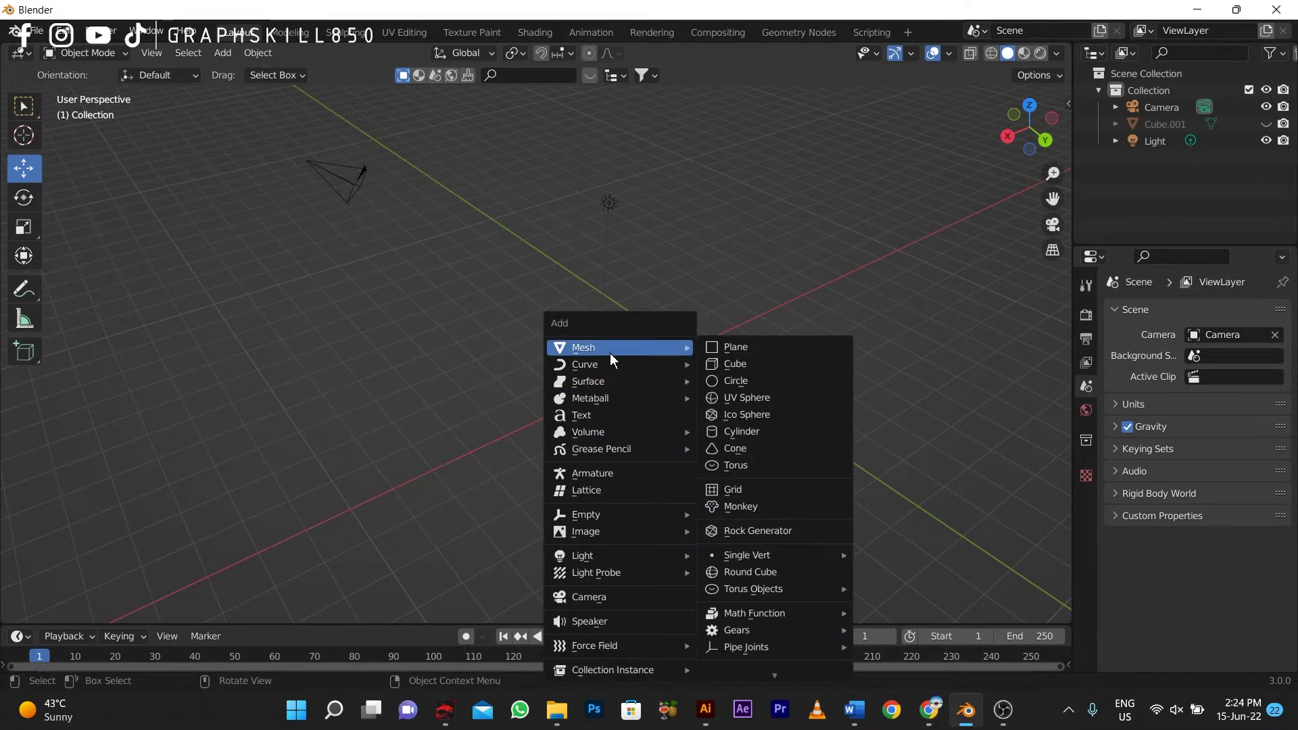
click(36, 32)
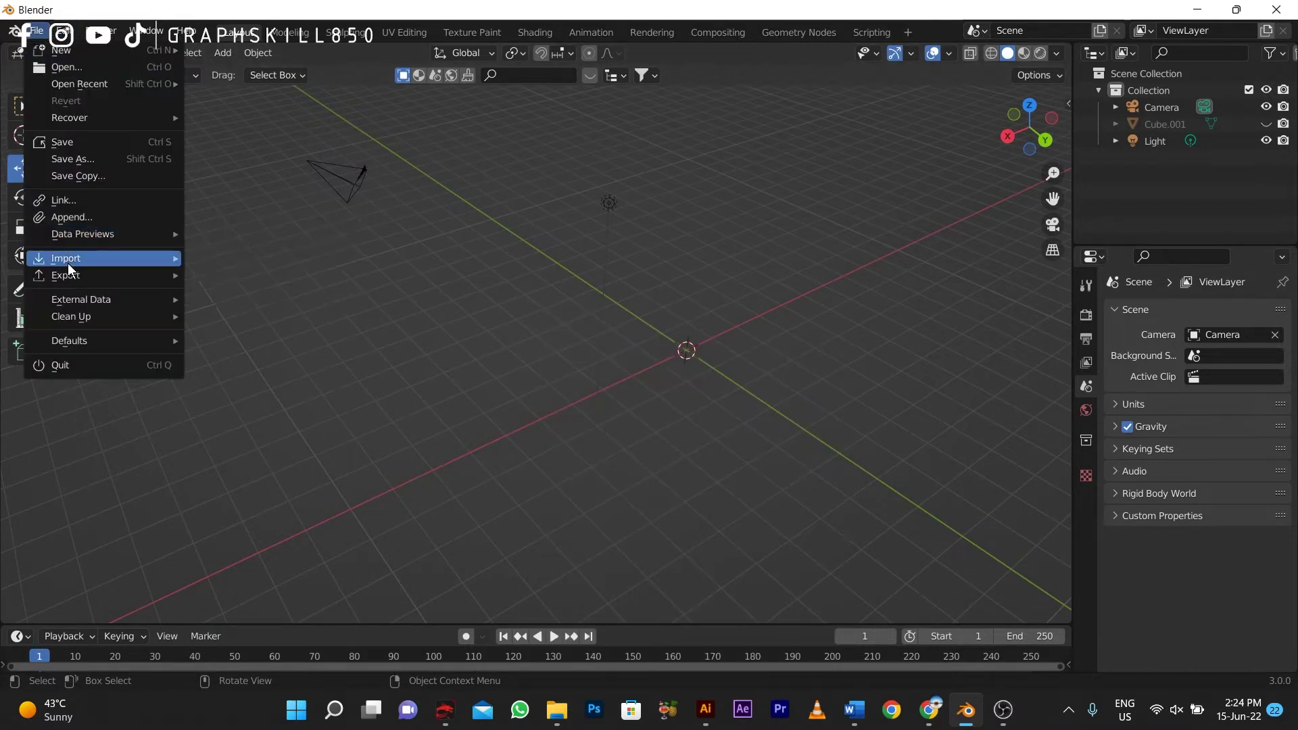
mouse_move(68, 262)
click(374, 338)
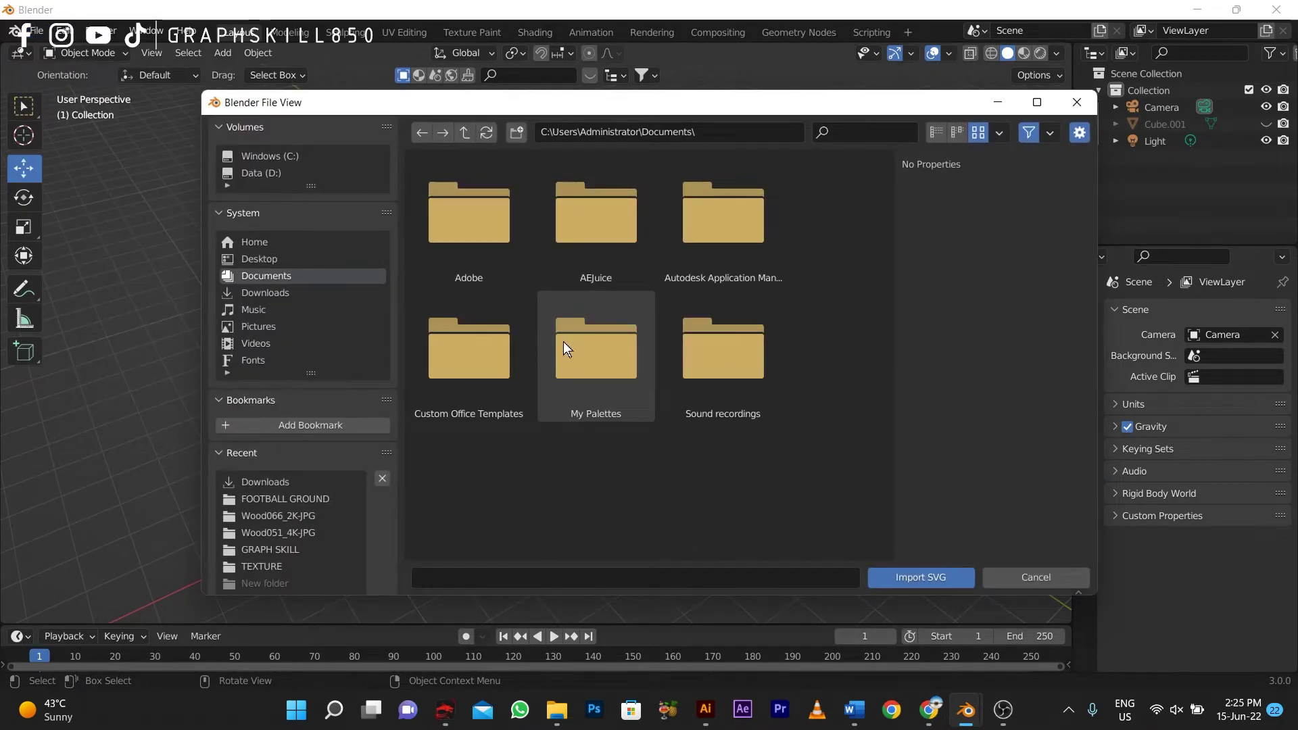
click(245, 296)
double_click(489, 360)
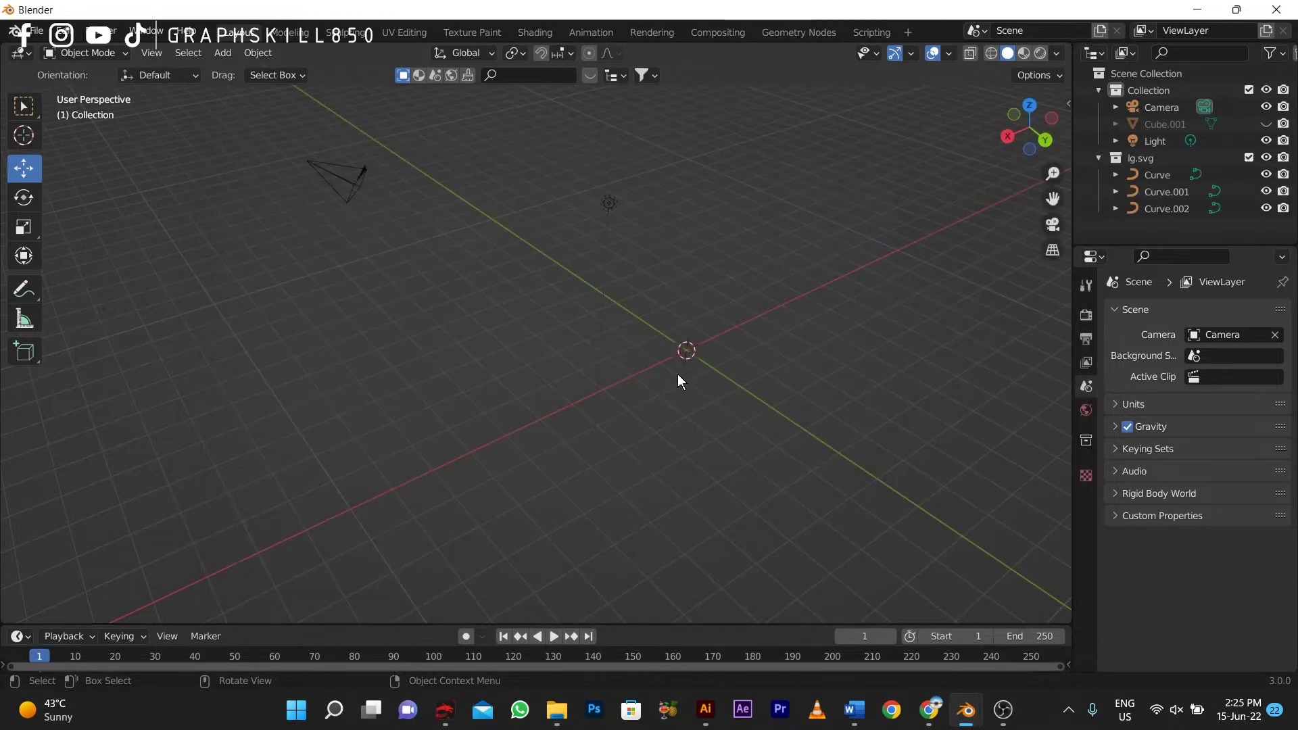
Step: Select all three imported logo curves and join them into one object
scroll(692, 380, up, 5)
shift+drag(825, 384, 164, 370)
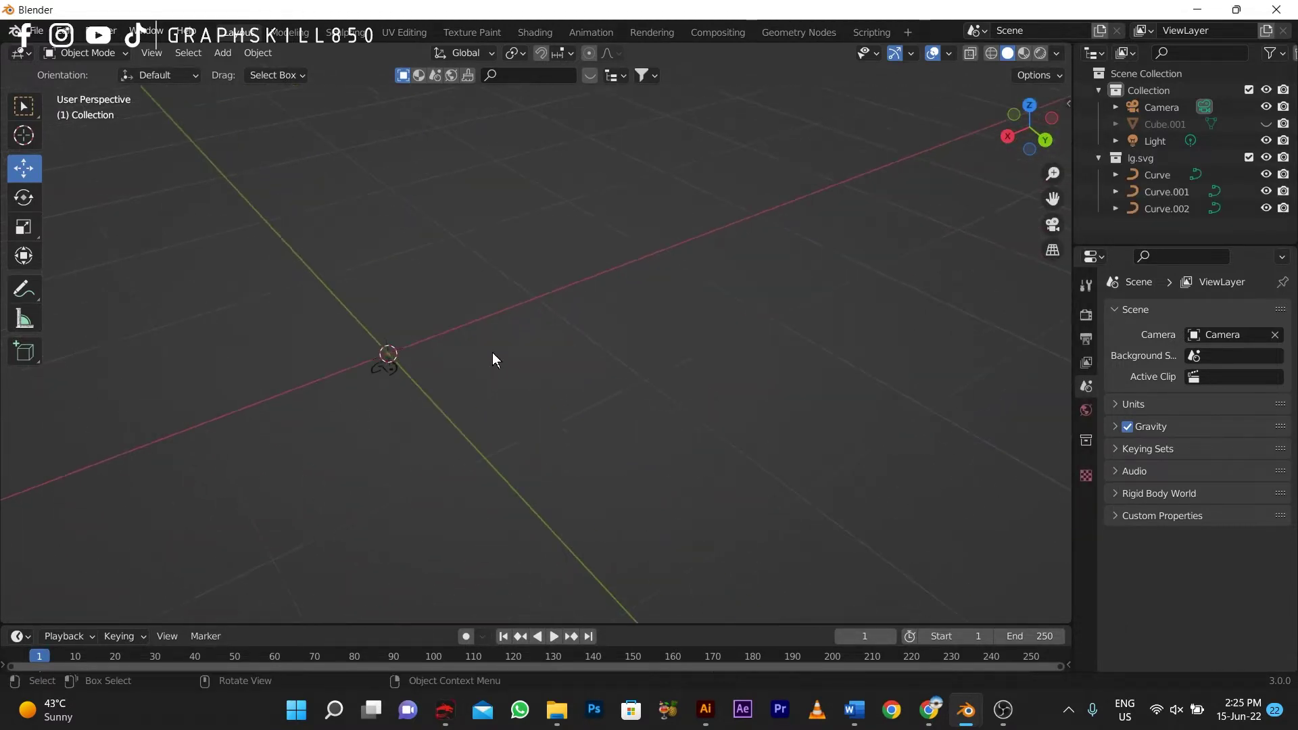
middle_drag(493, 353, 595, 393)
click(593, 378)
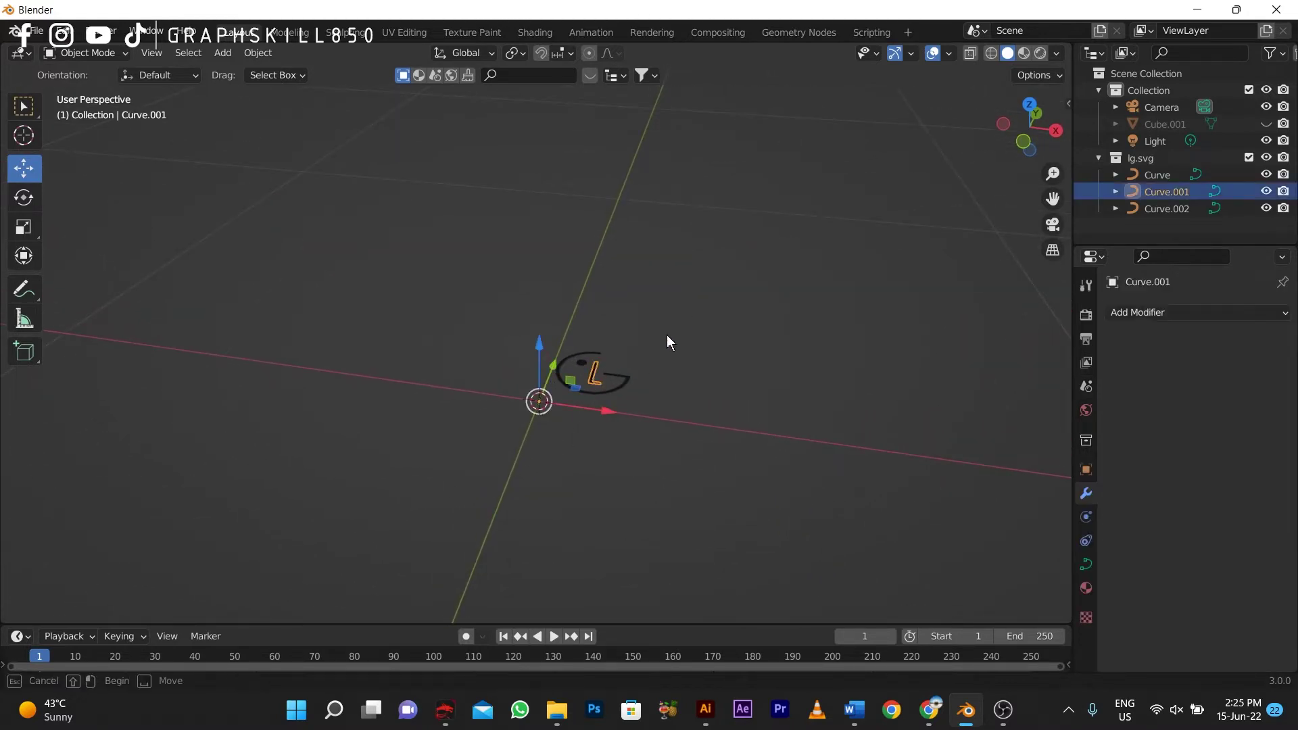
drag(698, 315, 575, 384)
scroll(594, 395, up, 3)
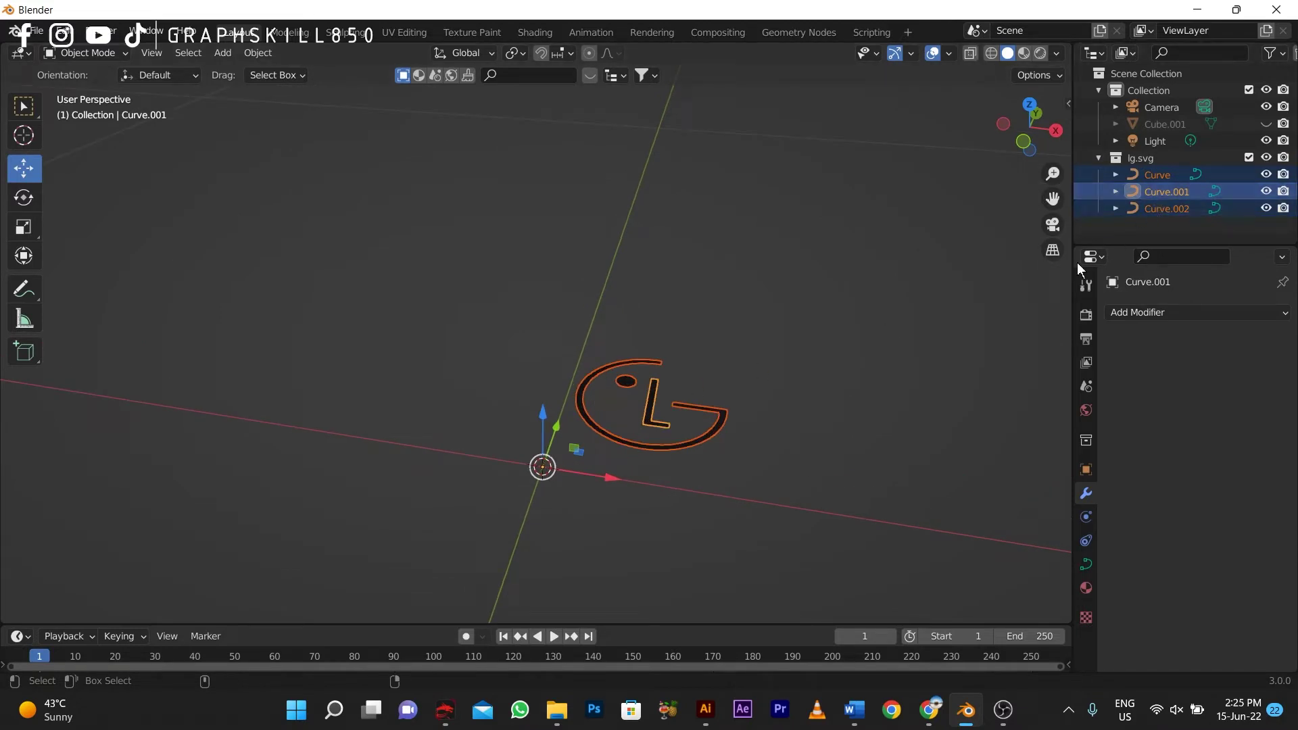
key(ctrl+j)
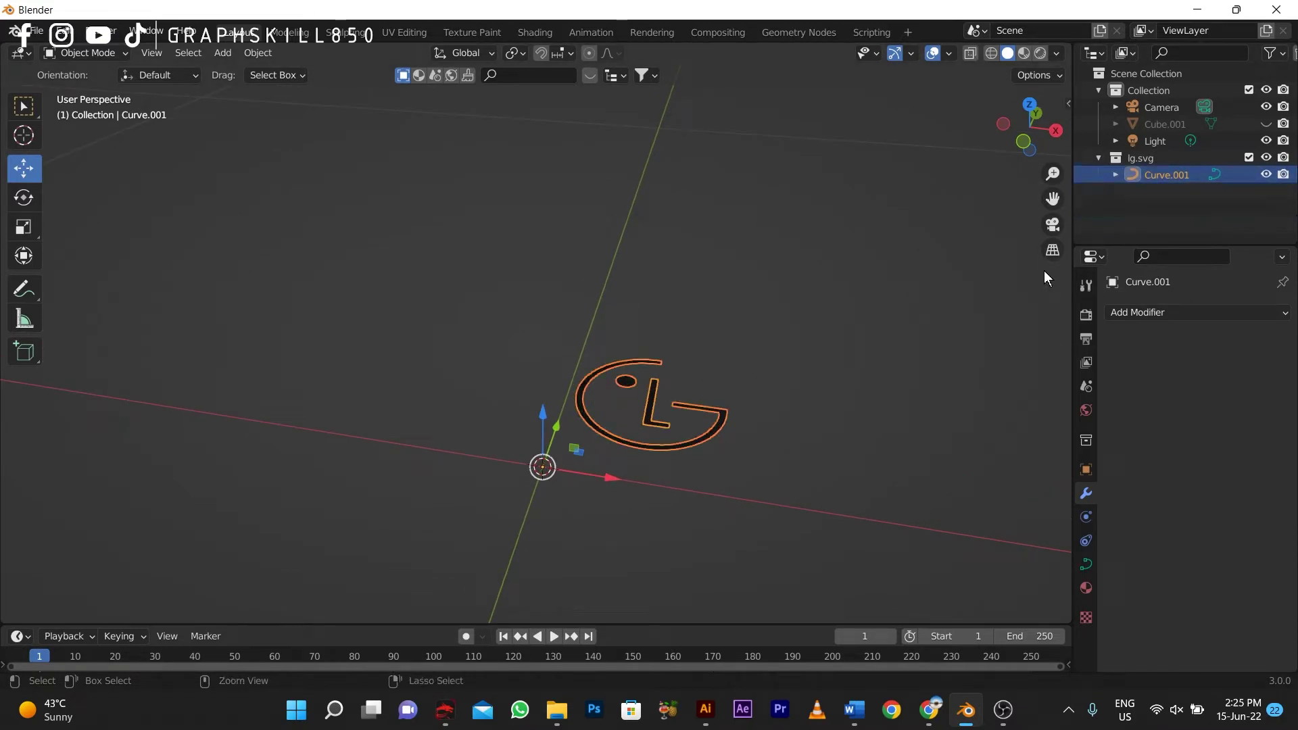
Step: Set the joined logo curve's origin to its geometry
right_click(679, 432)
mouse_move(676, 440)
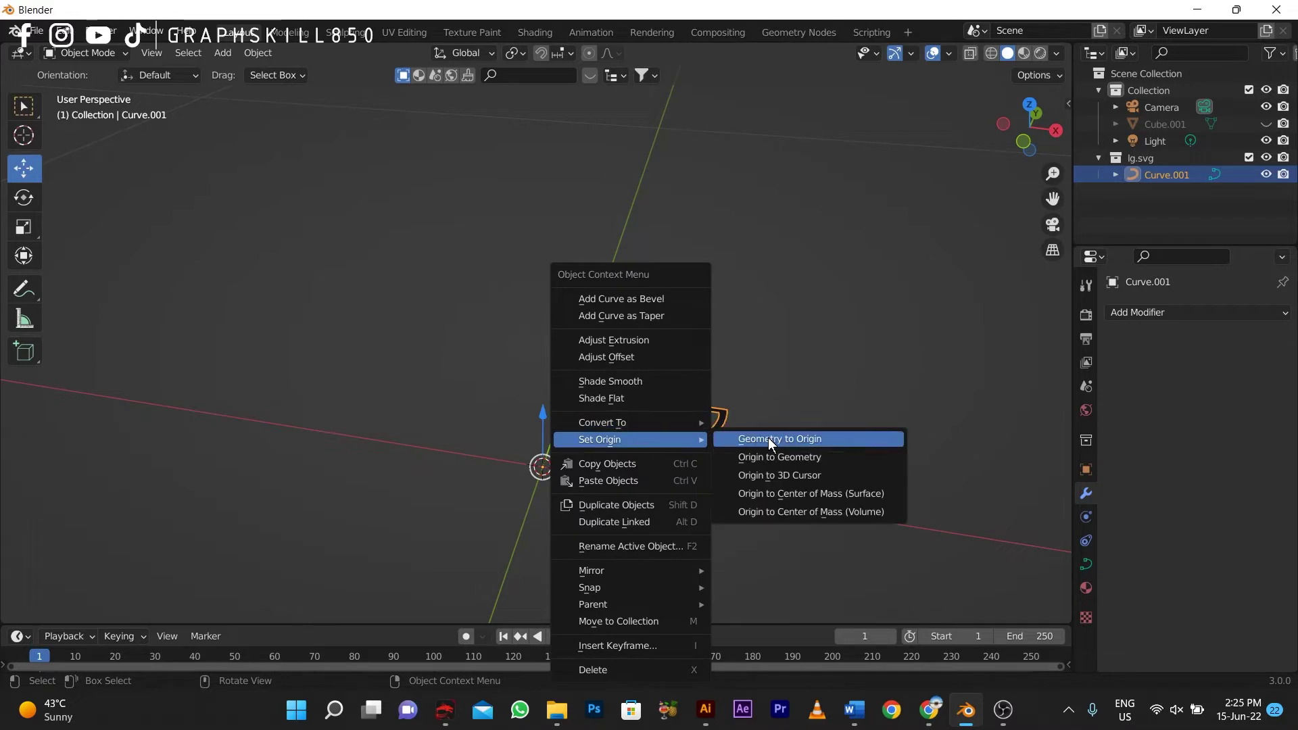
click(786, 463)
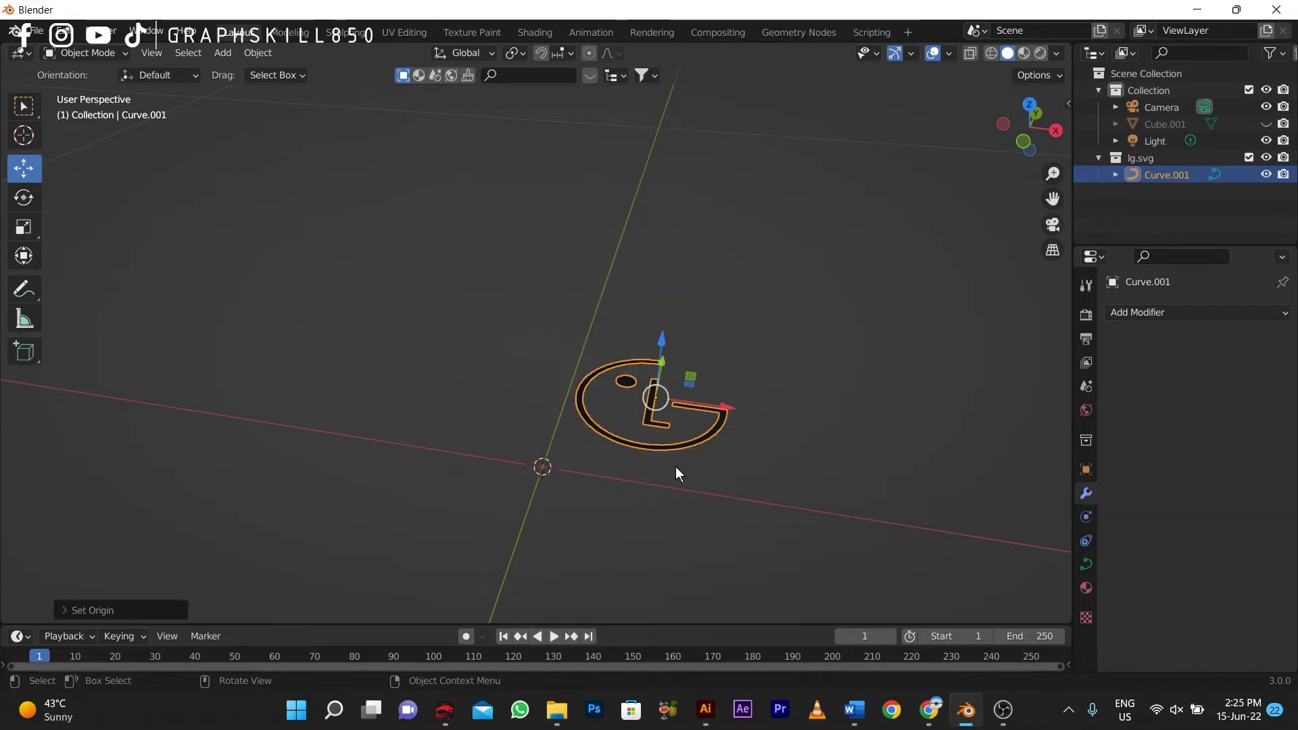
click(673, 435)
click(652, 448)
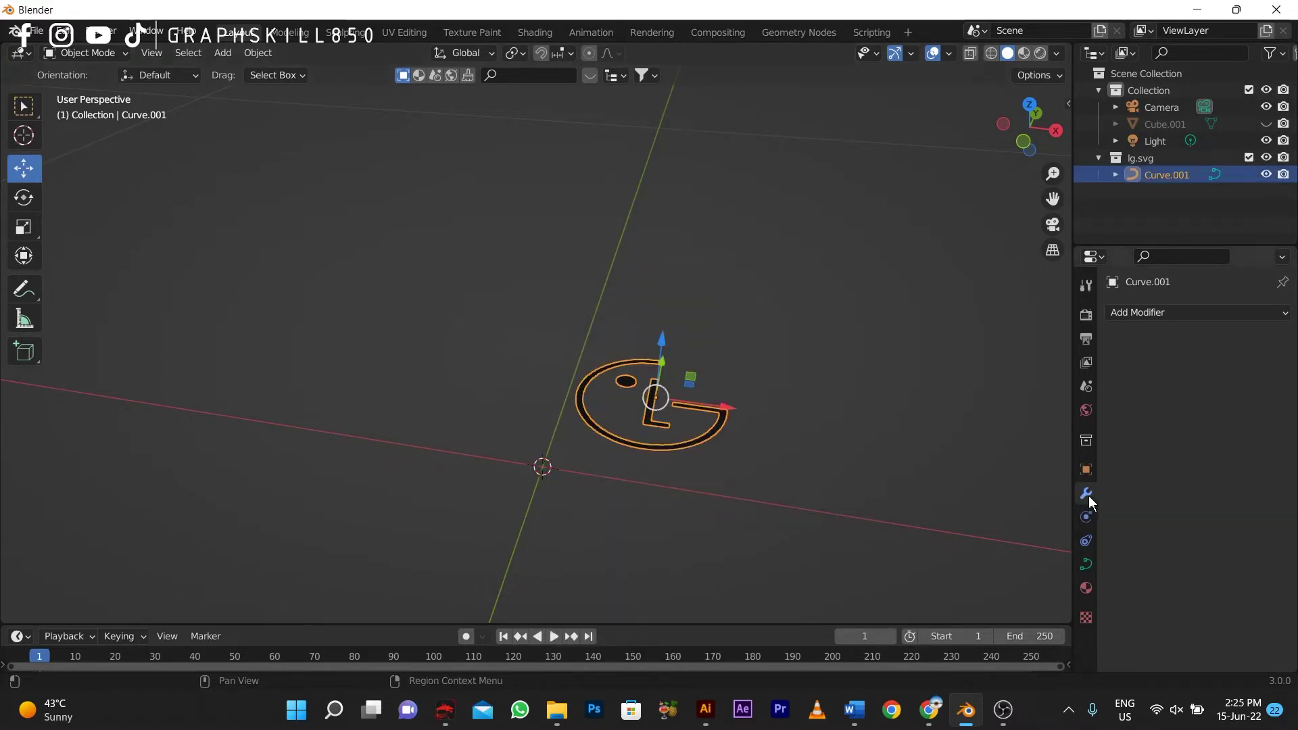
Step: Move the logo to the world center by setting its X and Y location to 0
click(1086, 469)
click(1210, 365)
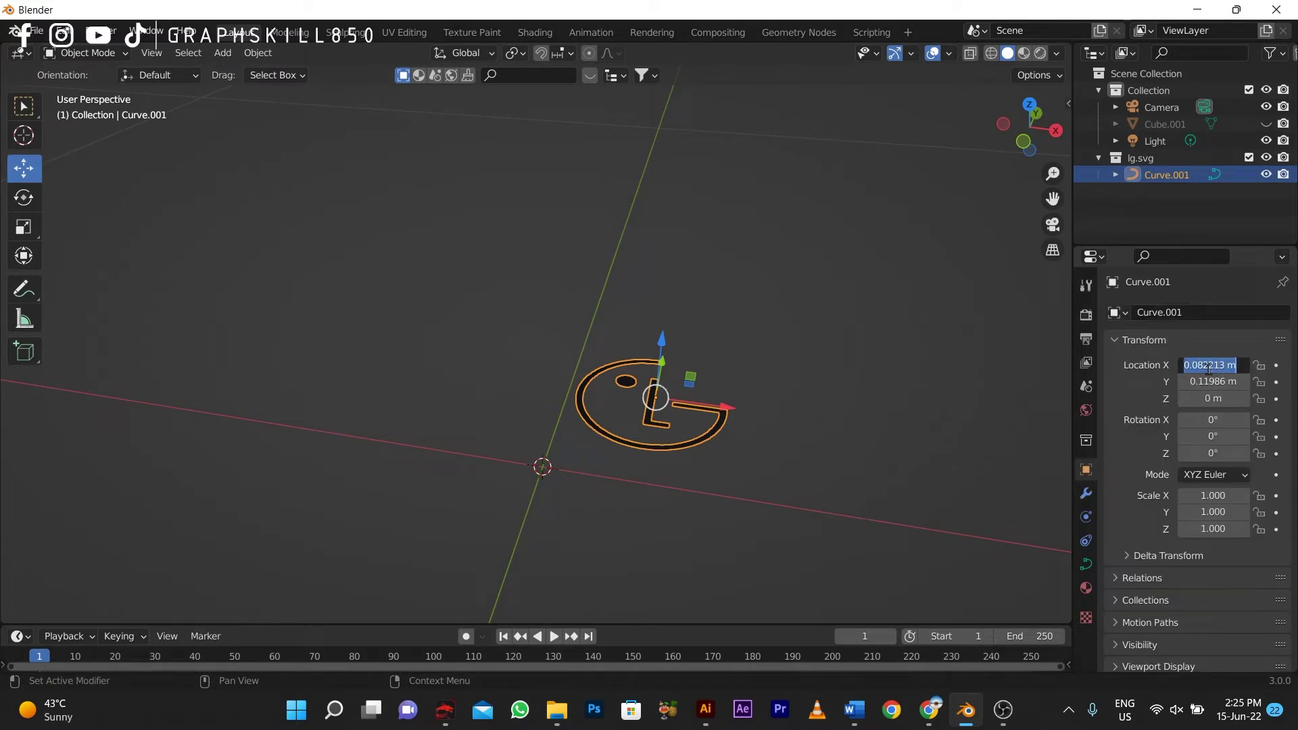
text(0)
key(Return)
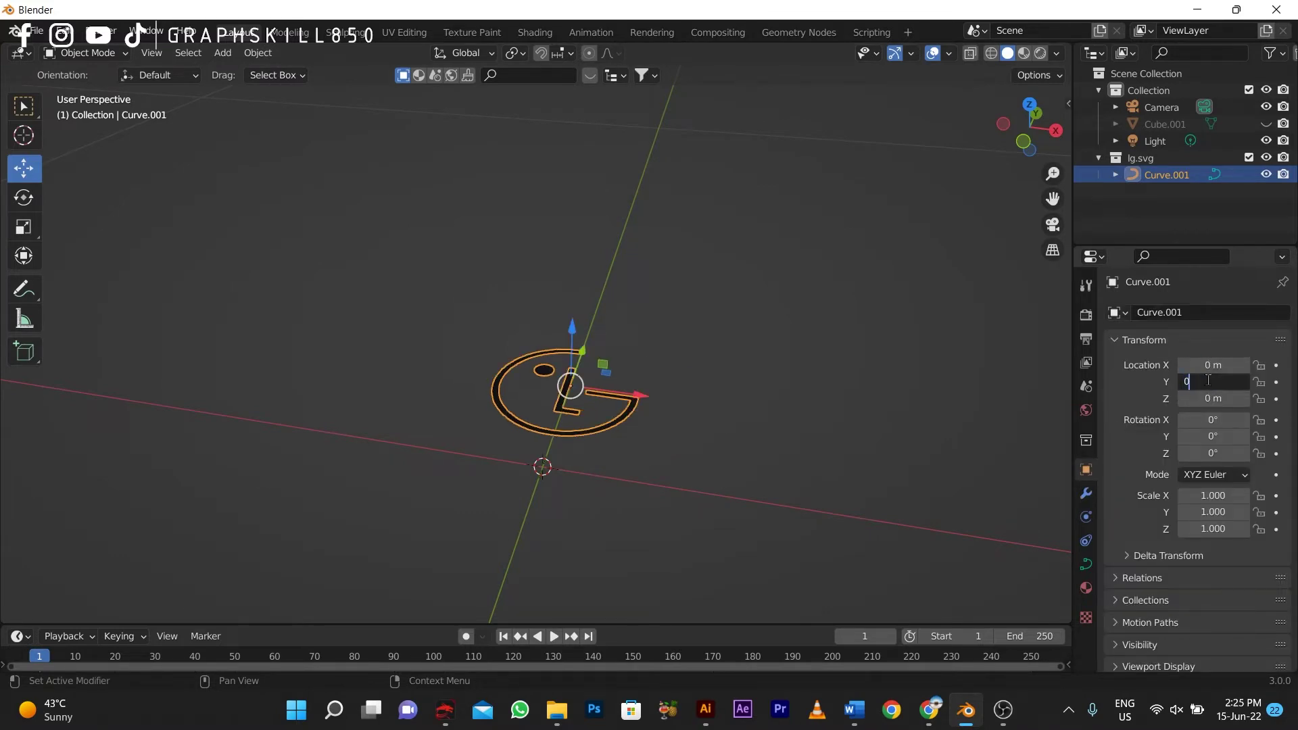
key(Return)
click(561, 417)
Step: Scale the logo curve up uniformly to about 10.85
scroll(436, 419, down, 4)
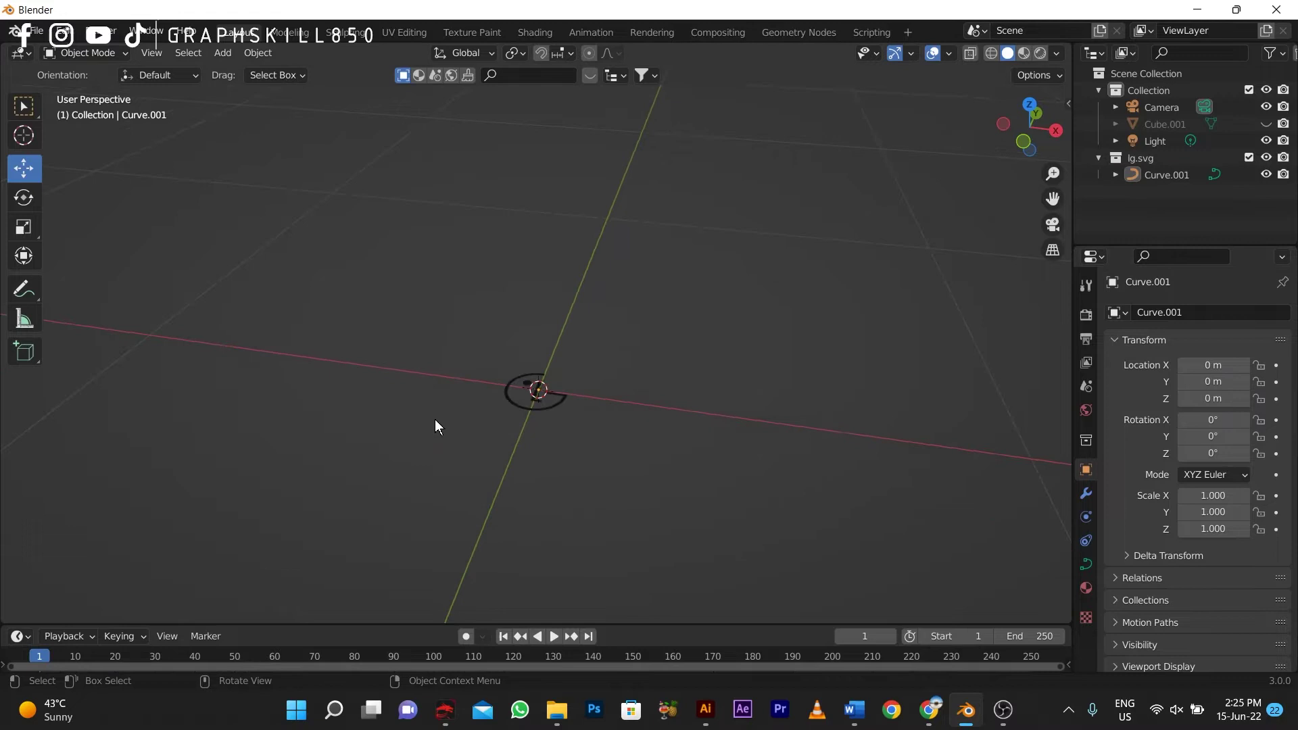
click(547, 406)
key(s)
click(805, 486)
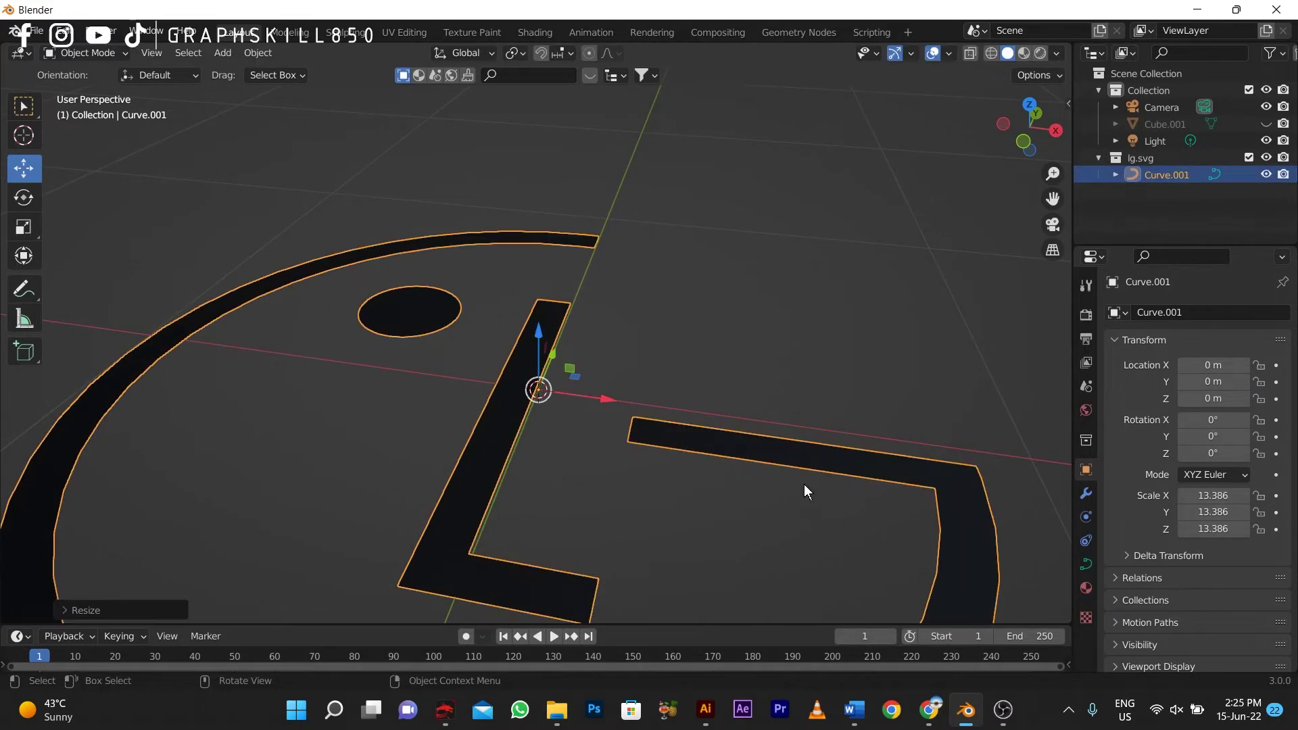
scroll(587, 313, down, 6)
key(s)
click(582, 401)
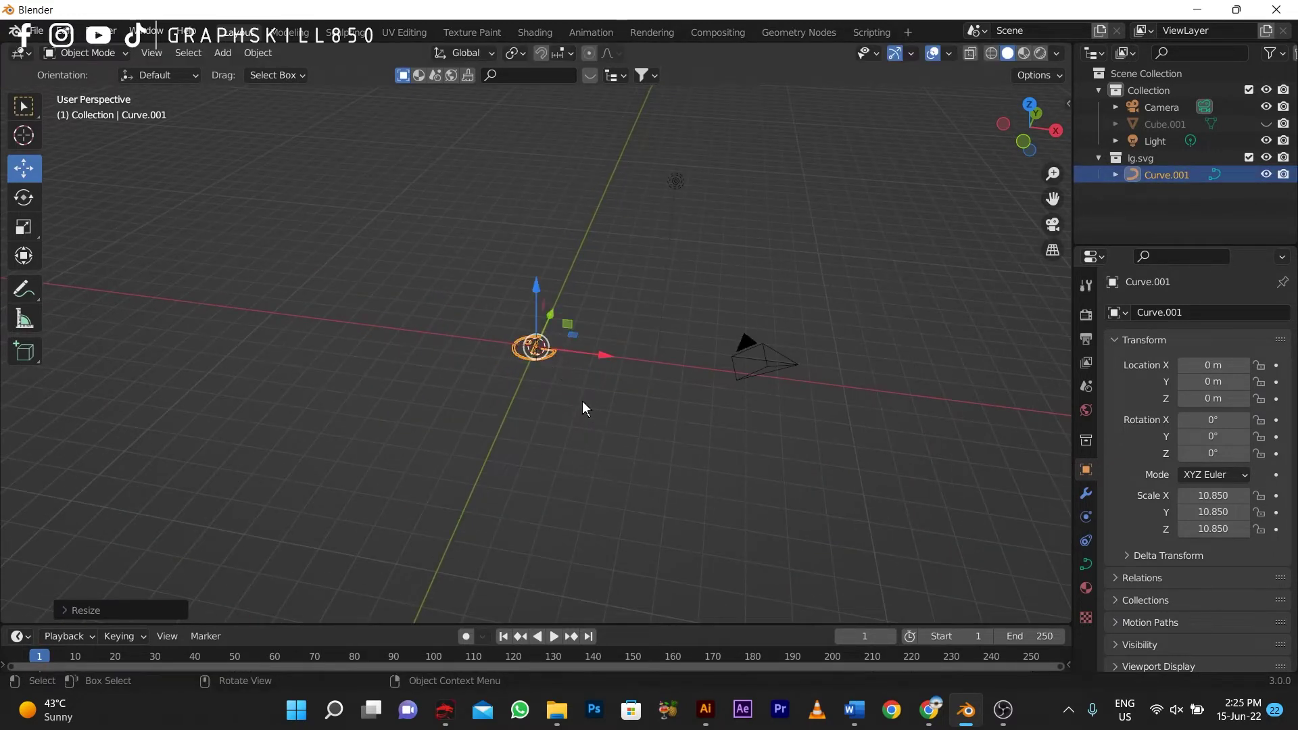
scroll(559, 360, up, 8)
scroll(541, 385, up, 2)
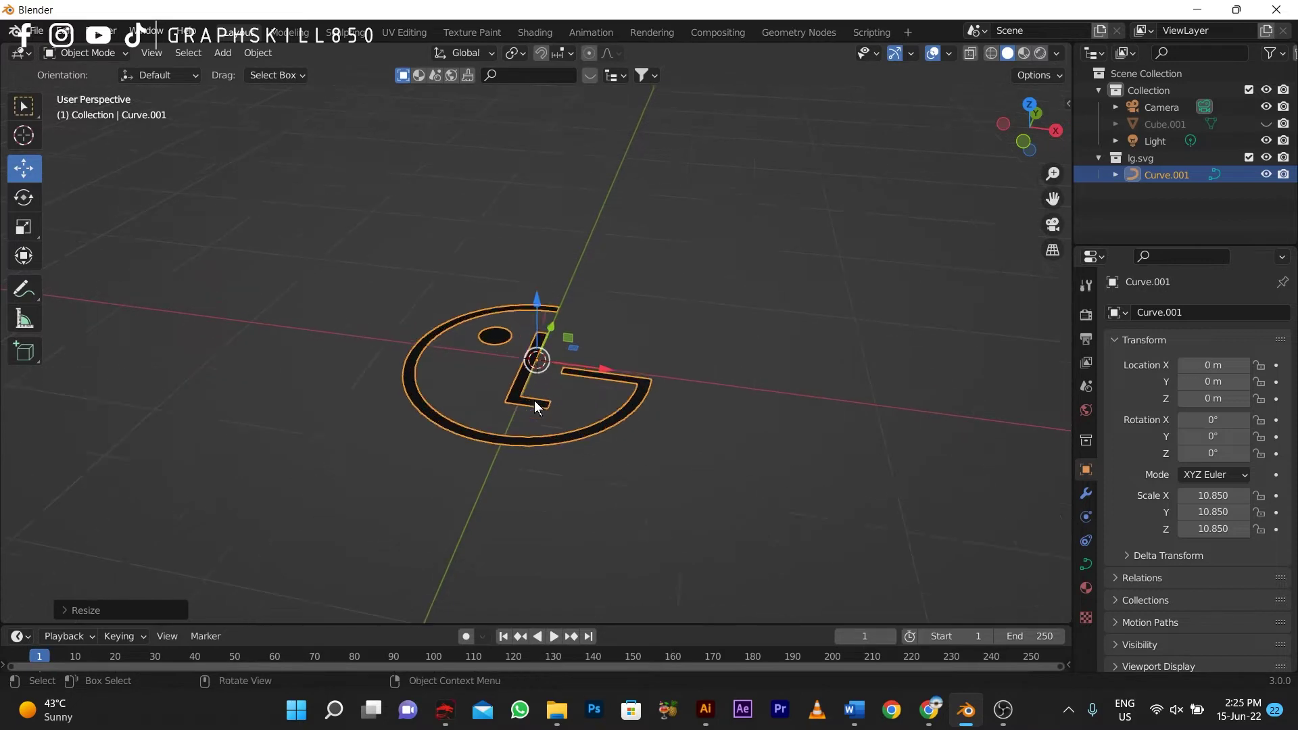
scroll(534, 404, up, 1)
Step: Extrude the logo curve by 0.01 m in its curve geometry settings
click(1086, 564)
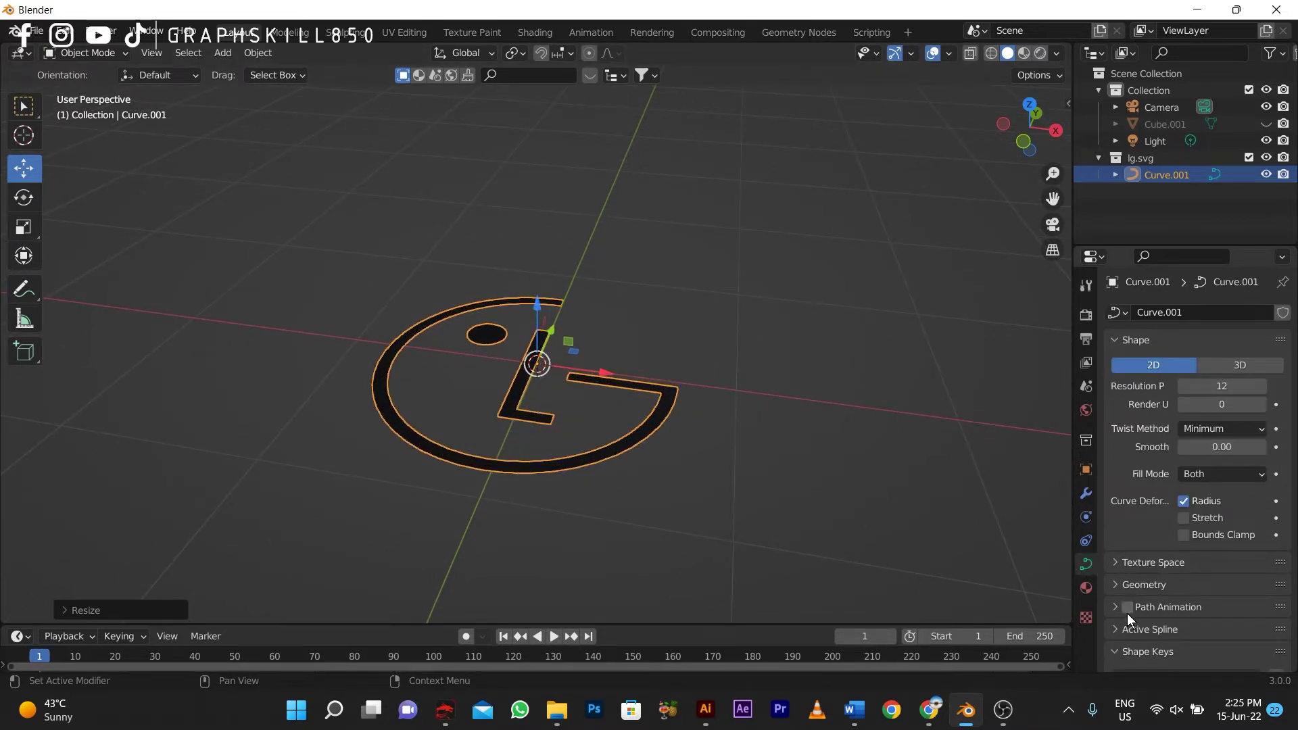
click(1124, 586)
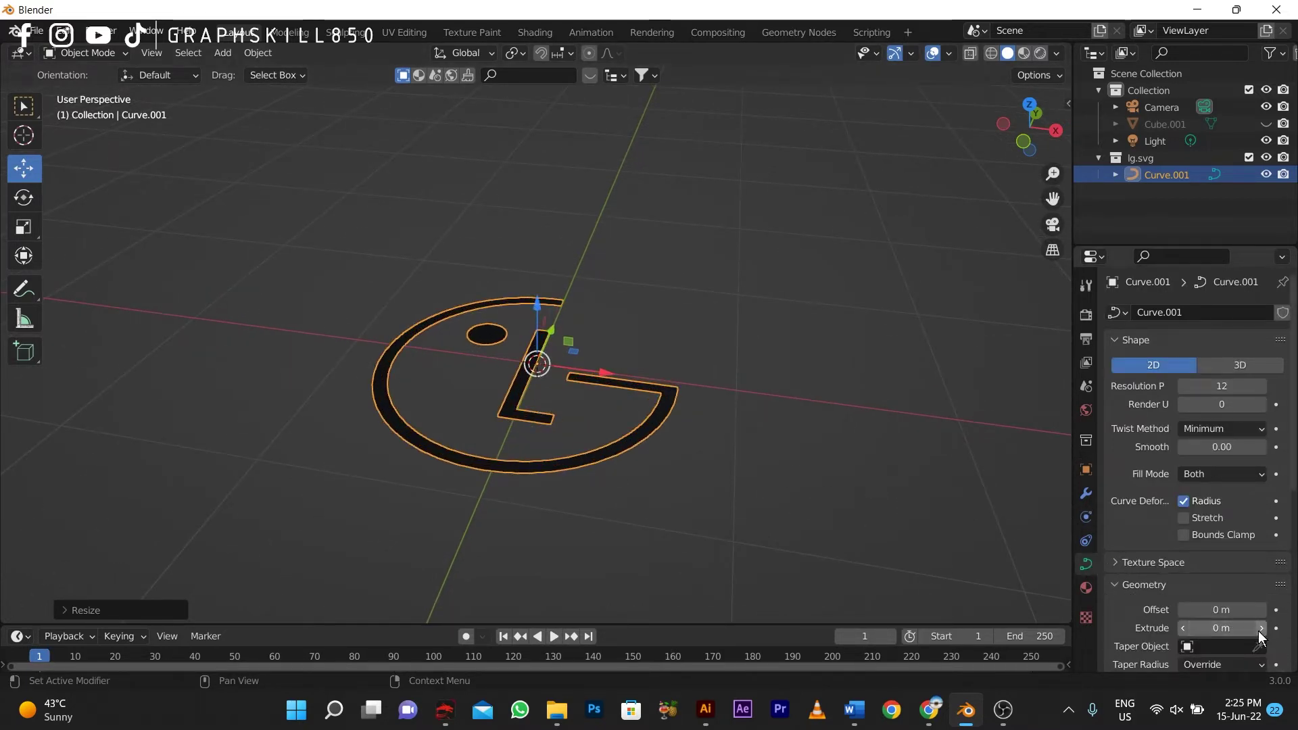
drag(1259, 631, 1191, 629)
scroll(1191, 607, down, 2)
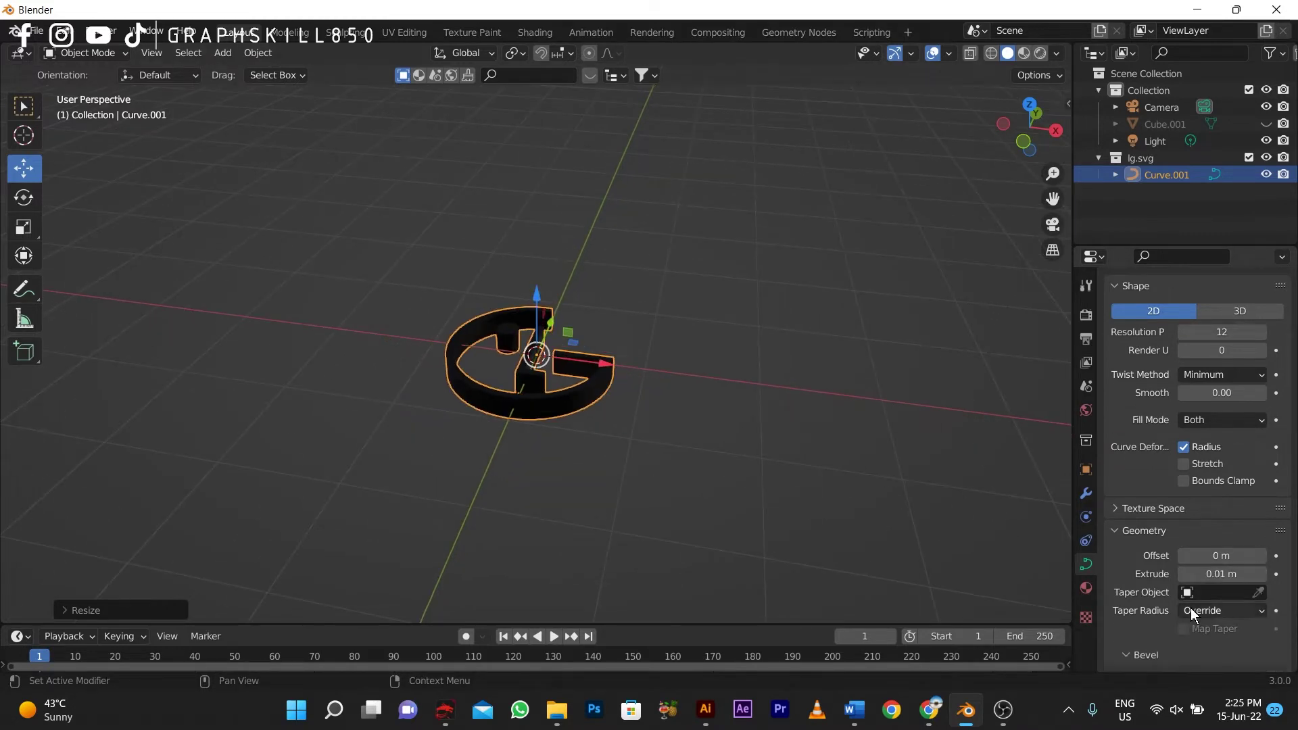
Step: Give the logo curve a round bevel with a depth of 0.001 m
scroll(1191, 607, down, 1)
scroll(1190, 645, down, 4)
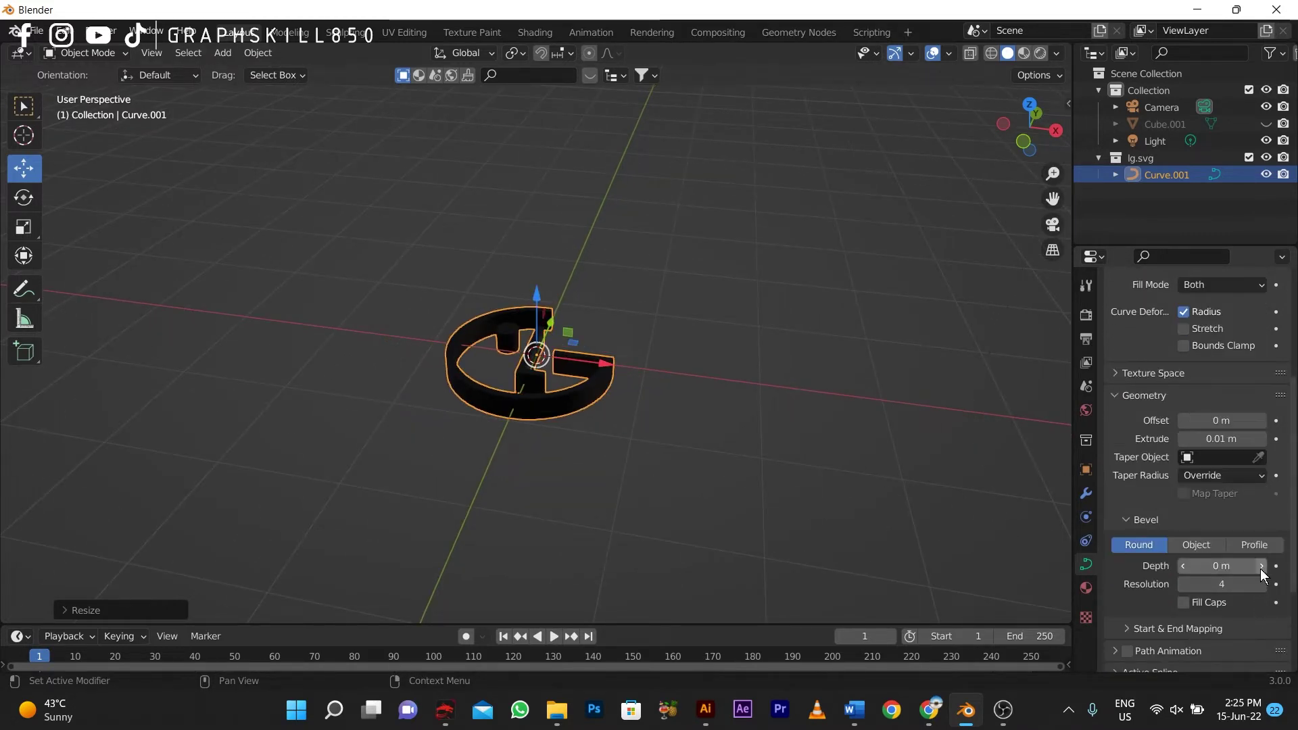
drag(1250, 567, 1251, 568)
click(1236, 567)
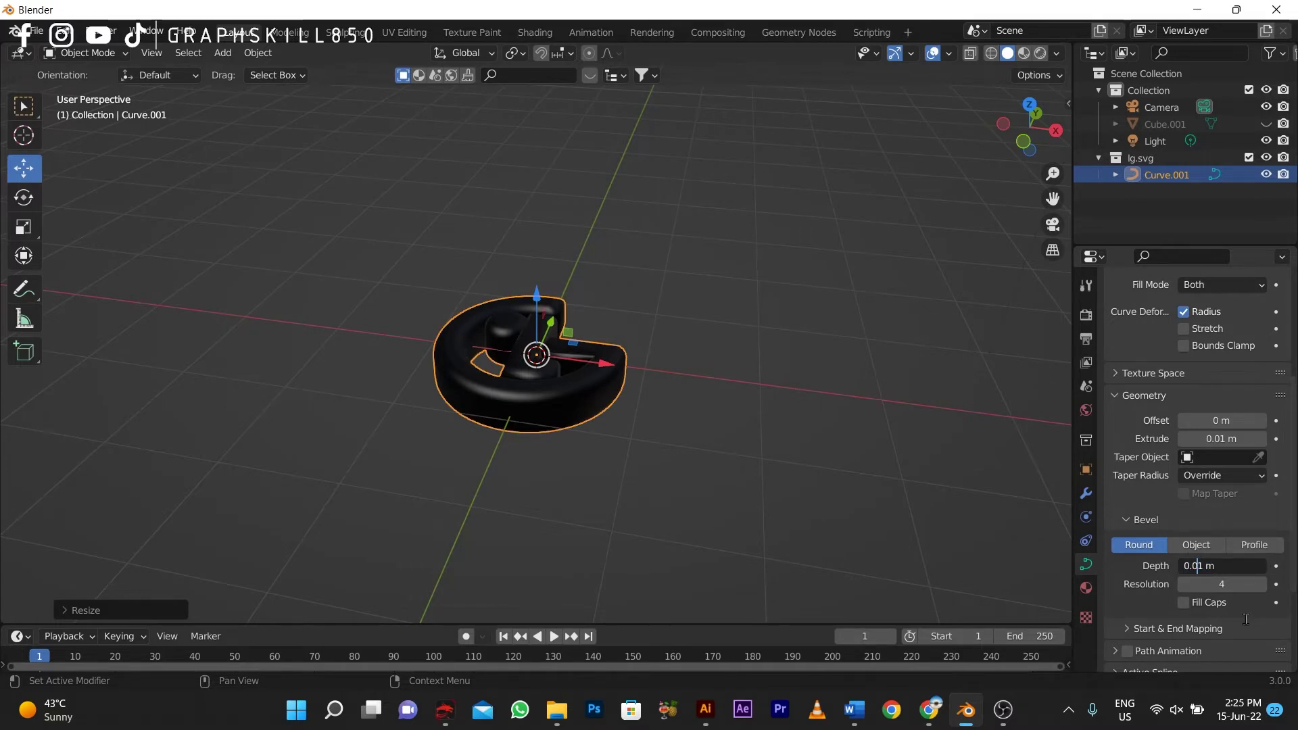
key(Return)
middle_drag(484, 450, 534, 461)
scroll(546, 436, down, 3)
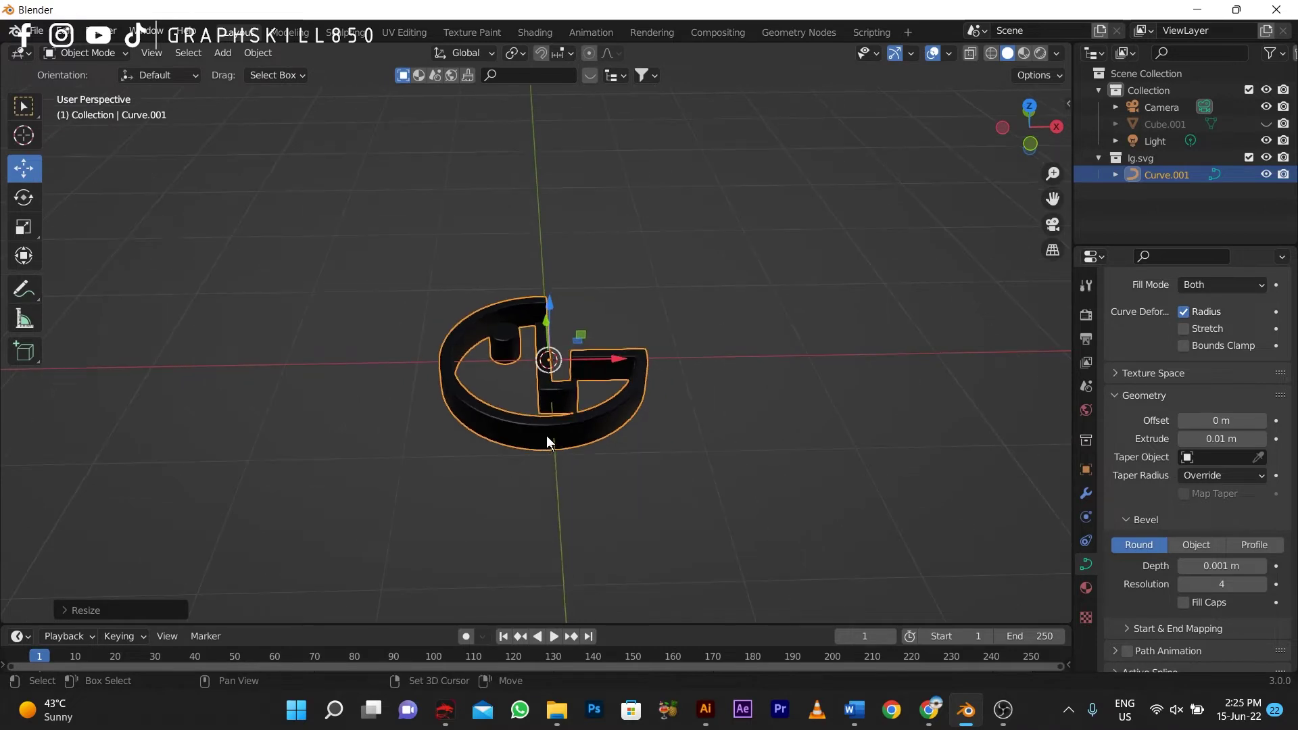
Step: Add a cylinder mesh at the world center and flatten it along Z into a thin disc that leaves the logo protruding
key(shift+a)
mouse_move(487, 348)
click(652, 432)
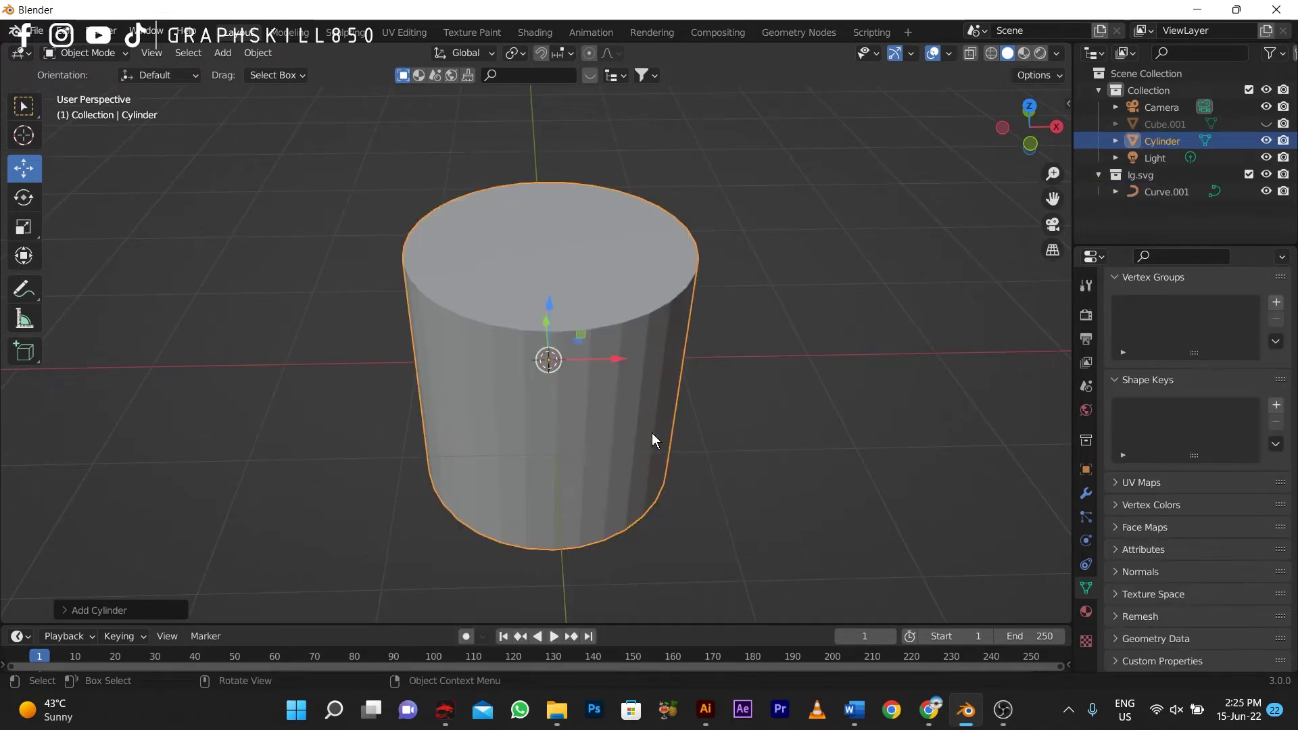
key(s)
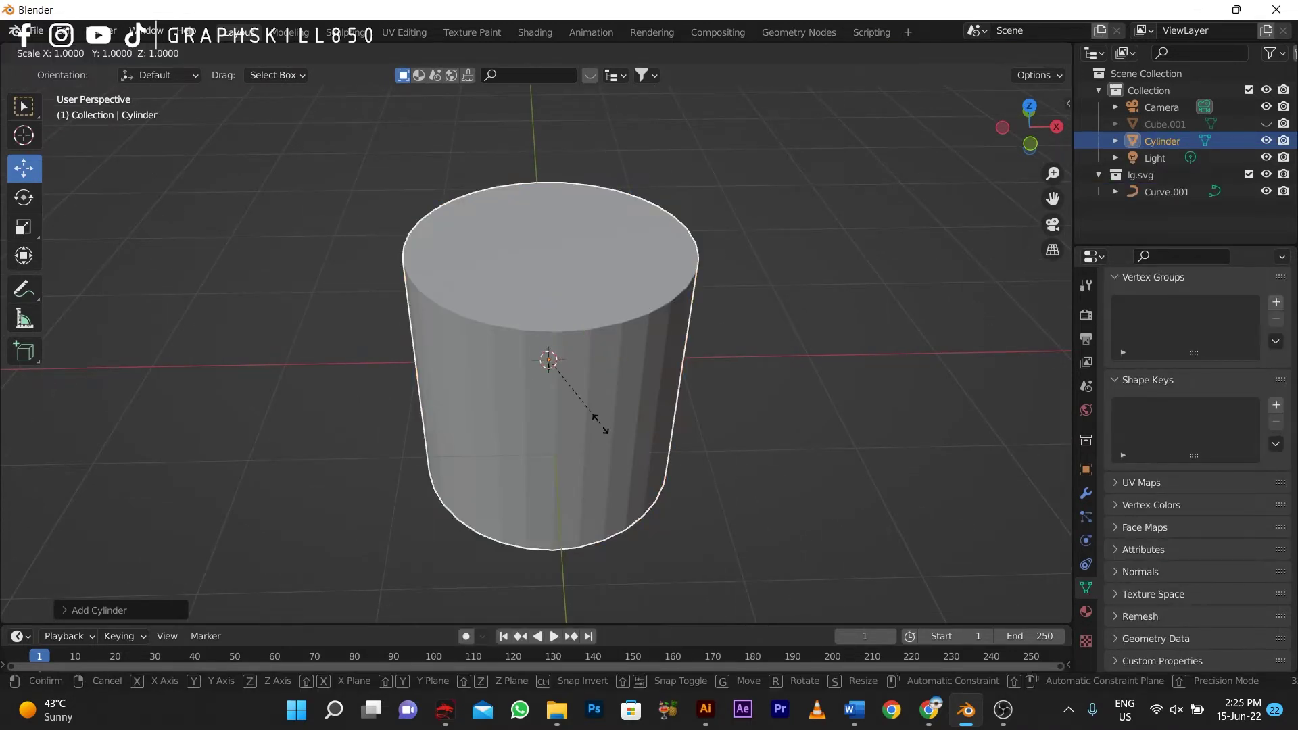
key(z)
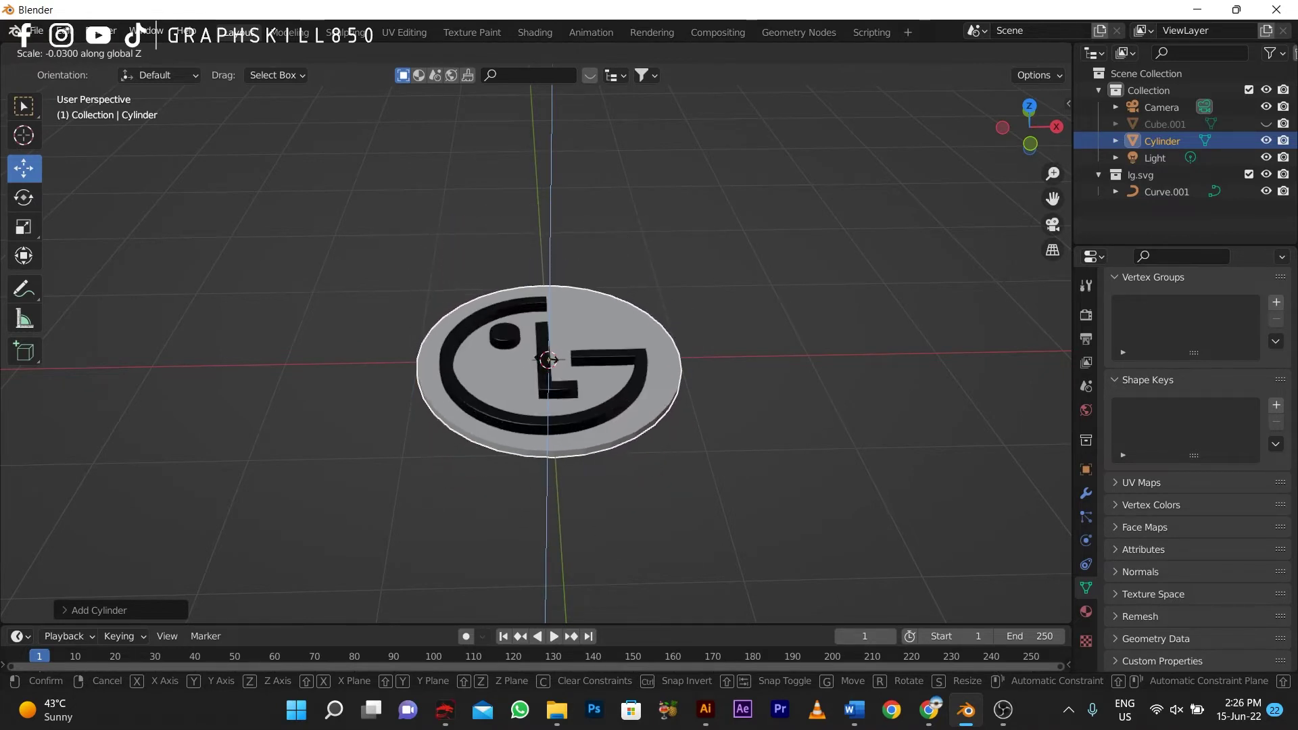
key(Return)
Step: From the top view, move the logo curve slightly along X and Y so that it sits centered on the disc
middle_drag(595, 444, 604, 553)
key(KP_1)
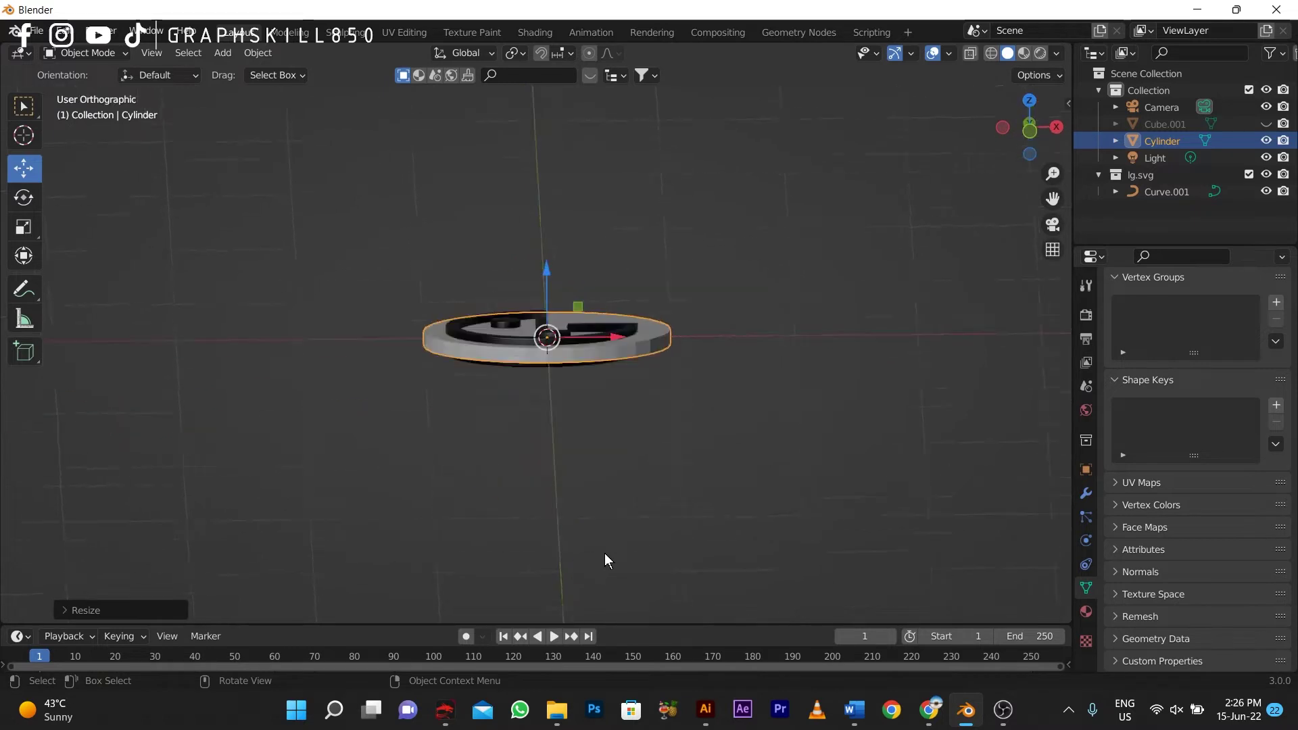
key(KP_7)
scroll(550, 483, up, 2)
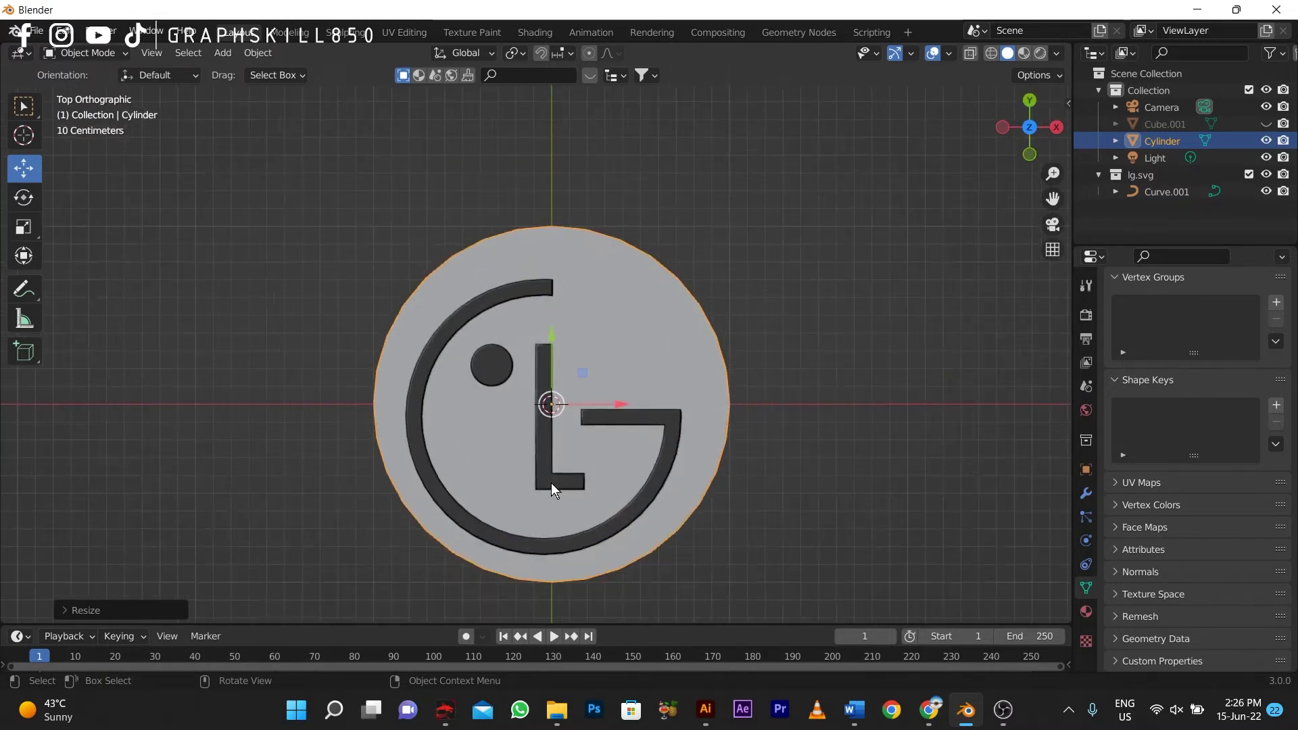
click(821, 468)
click(643, 407)
click(634, 407)
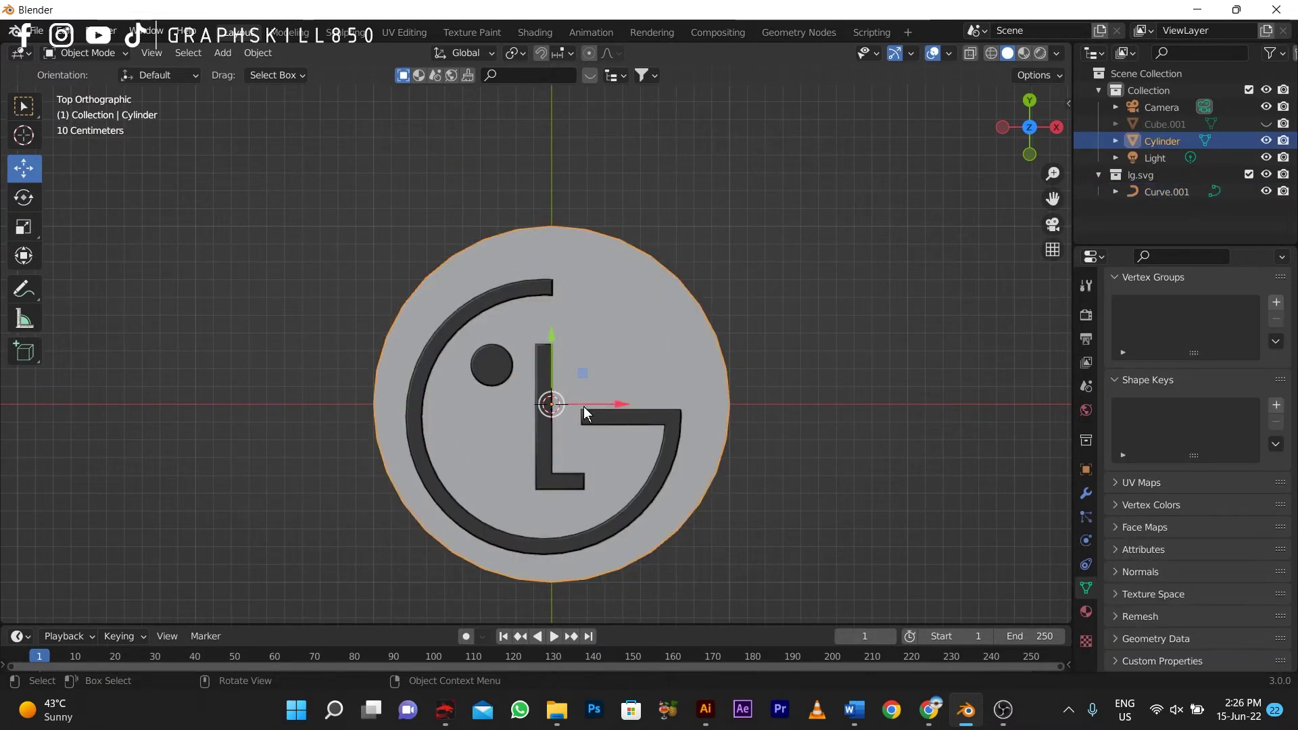
click(550, 413)
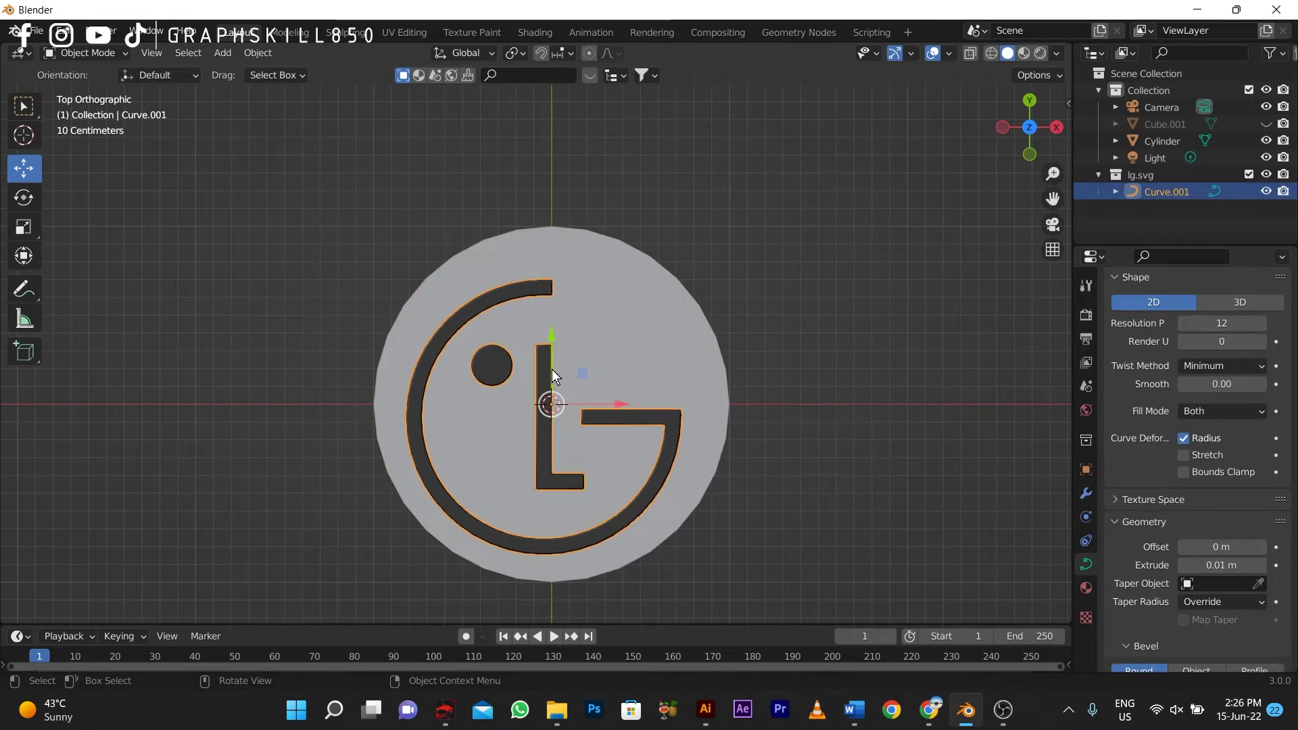
drag(553, 376, 593, 388)
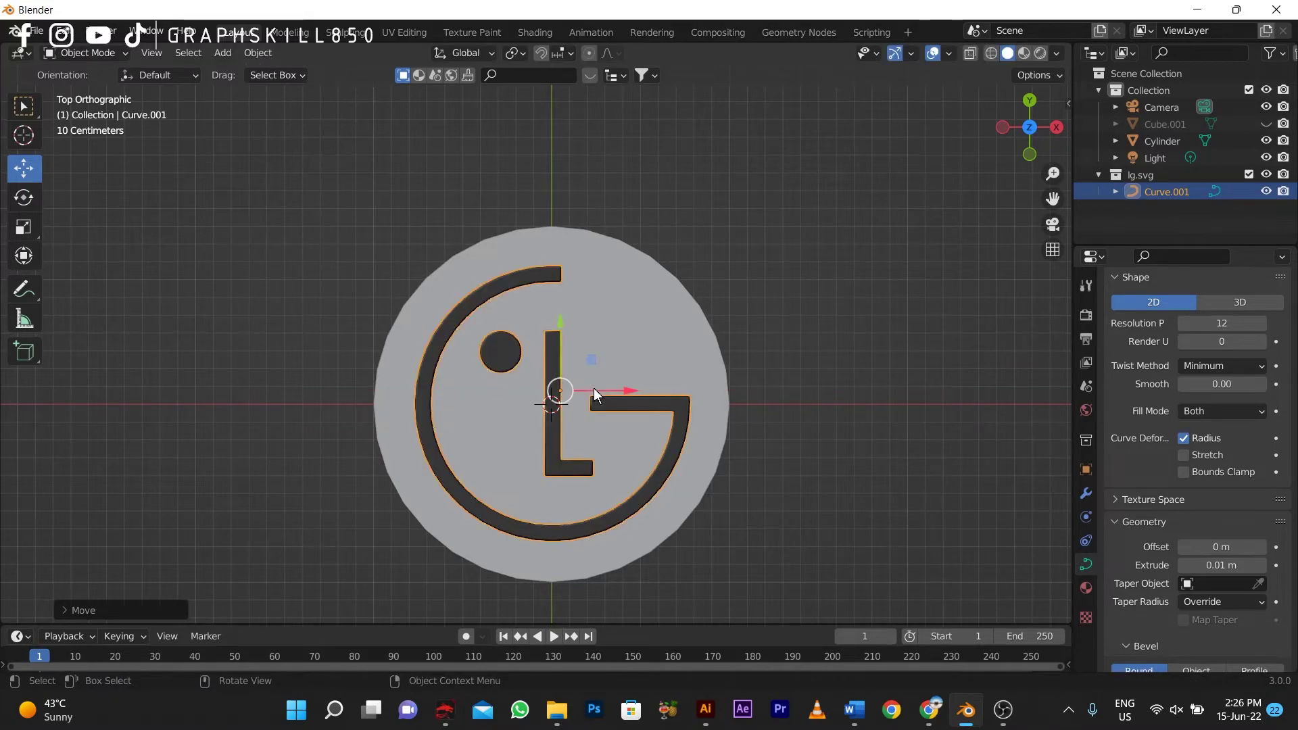
Step: Thicken the cylinder along Z, then move it slightly down so that the logo protrudes from its top
scroll(593, 388, down, 2)
middle_drag(594, 388, 600, 336)
shift+middle_drag(669, 434, 739, 465)
click(732, 460)
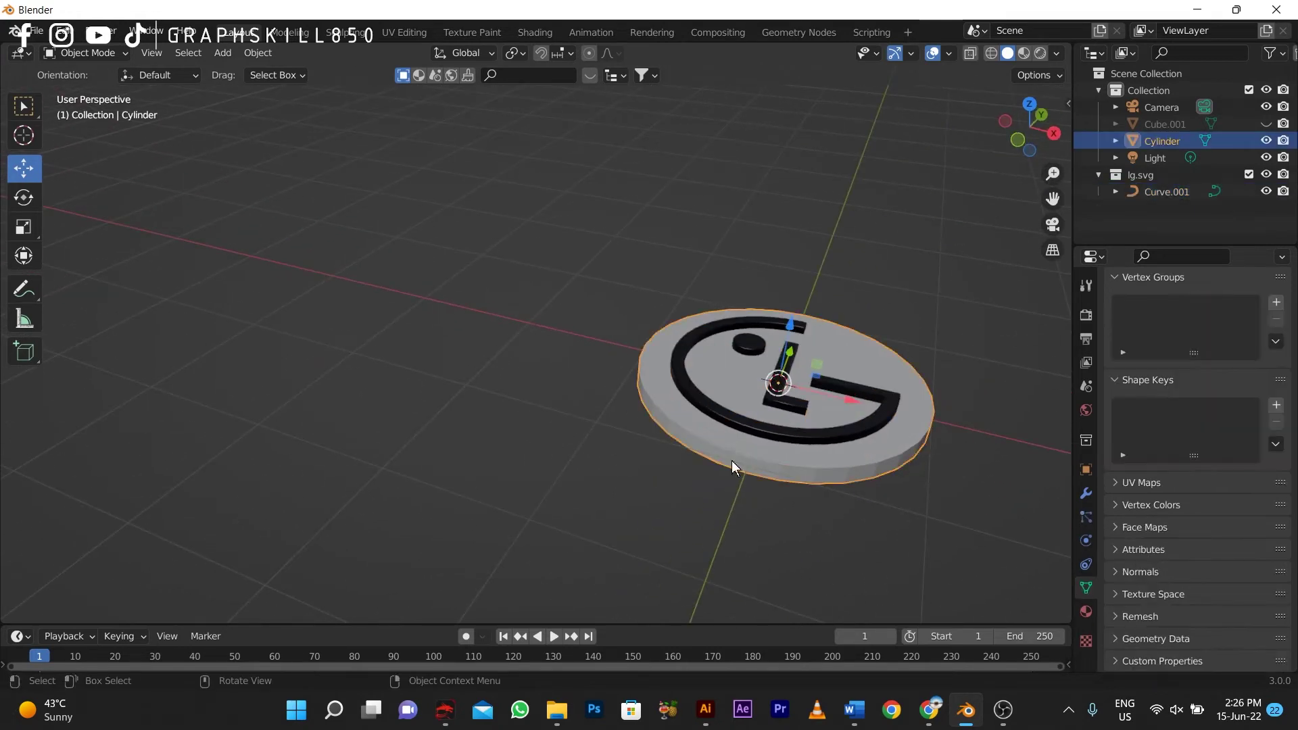
key(s)
key(z)
click(765, 508)
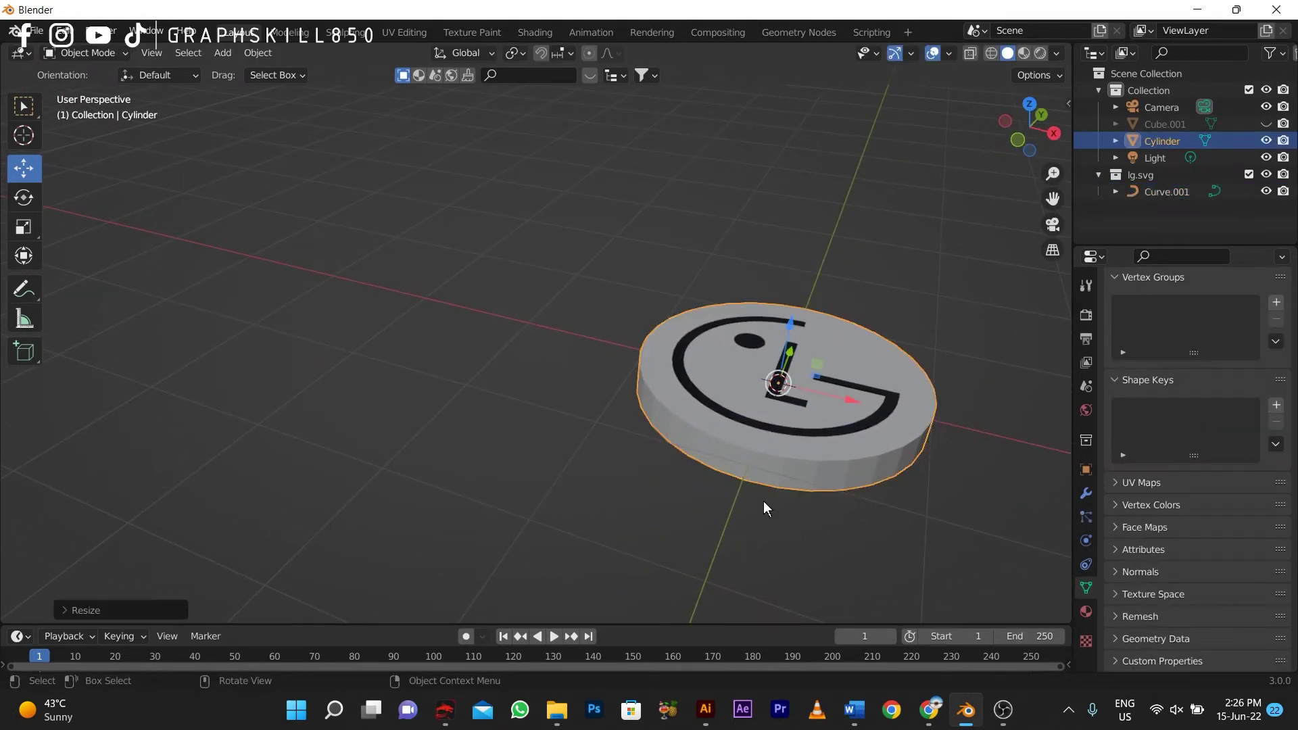
key(g)
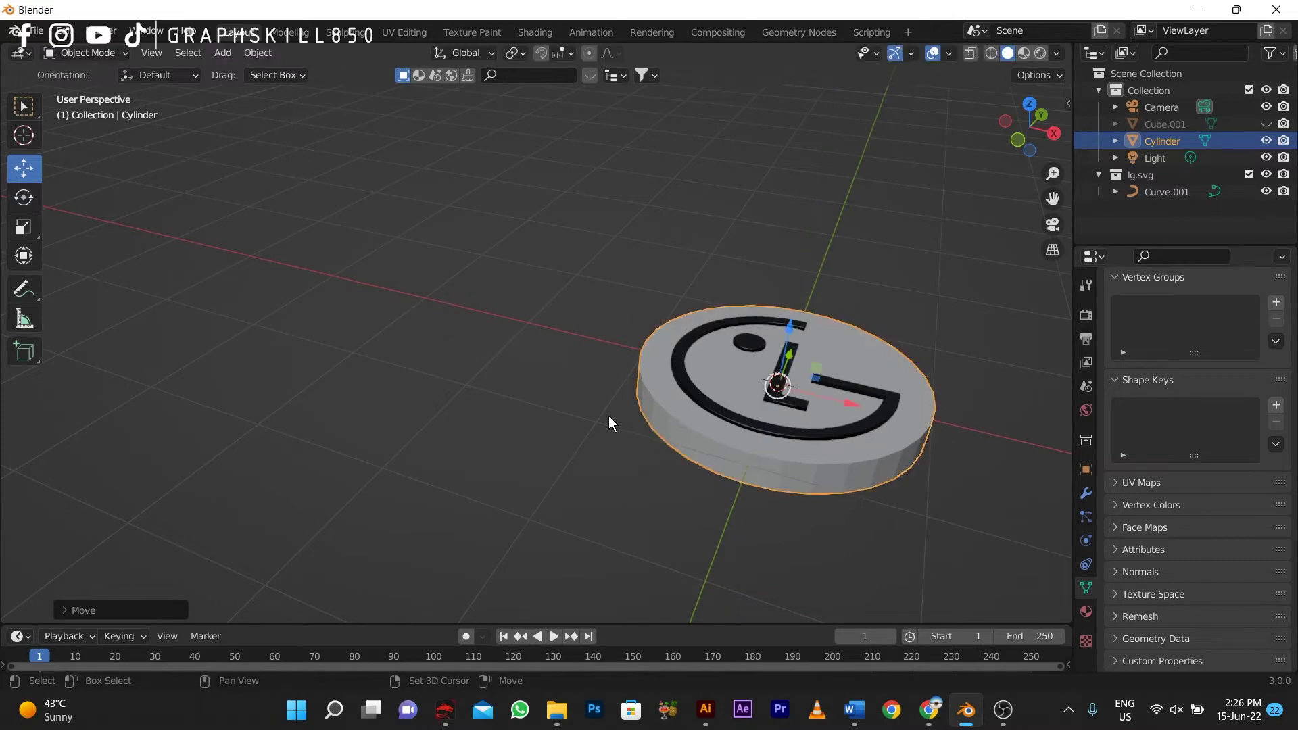
click(477, 386)
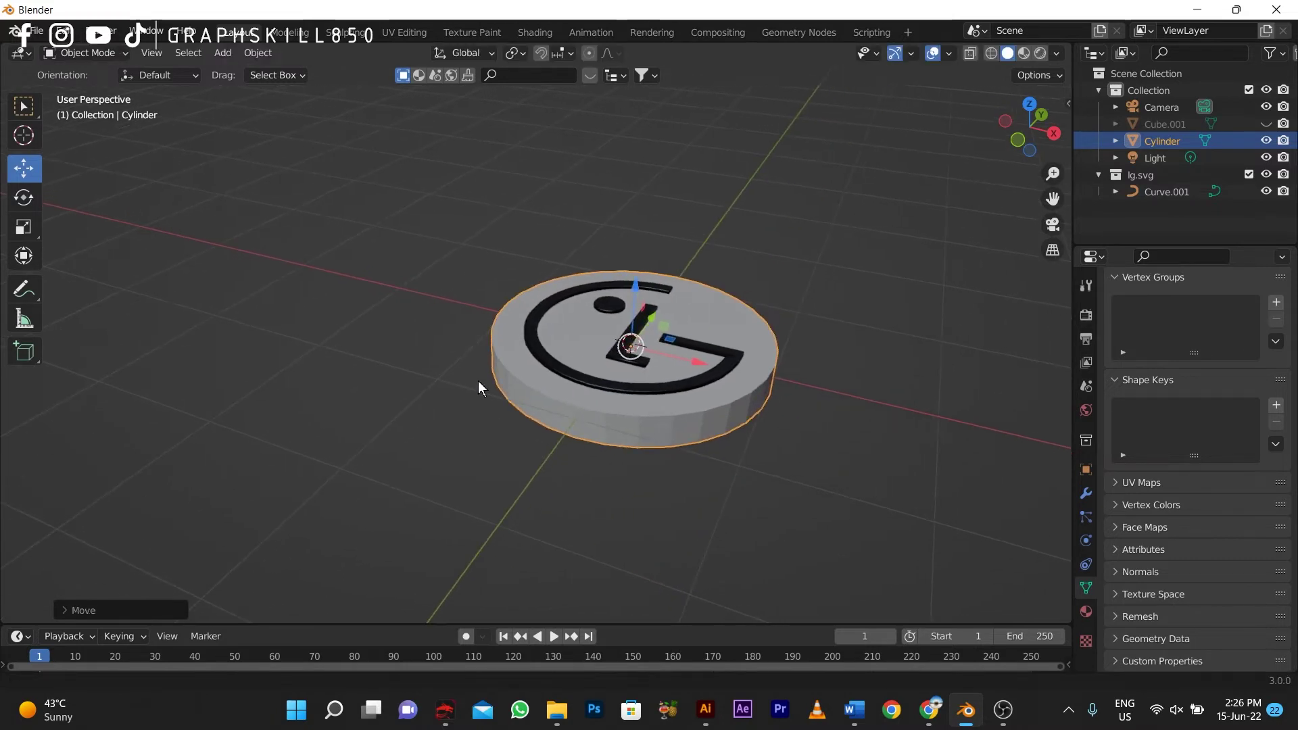
Step: Shade the cylinder smooth and enable Auto Smooth at 30° in its normals settings
right_click(650, 424)
click(587, 364)
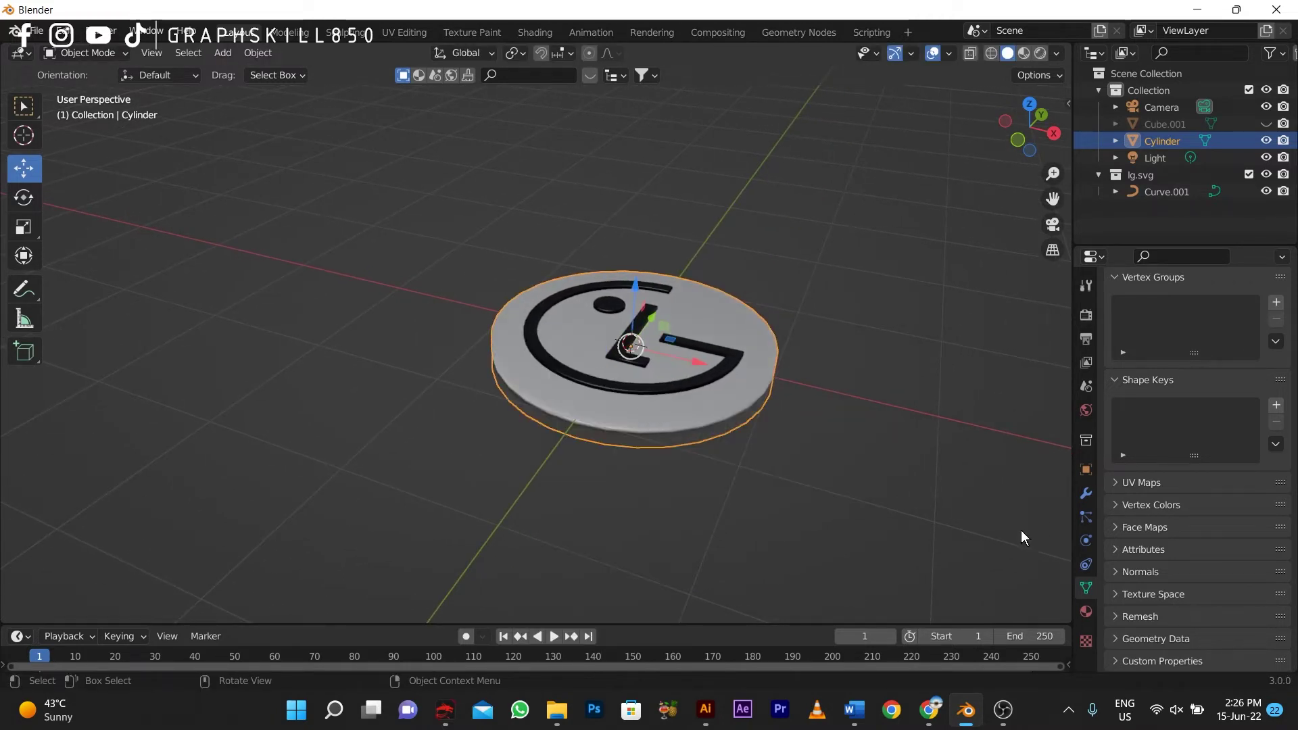
click(1118, 575)
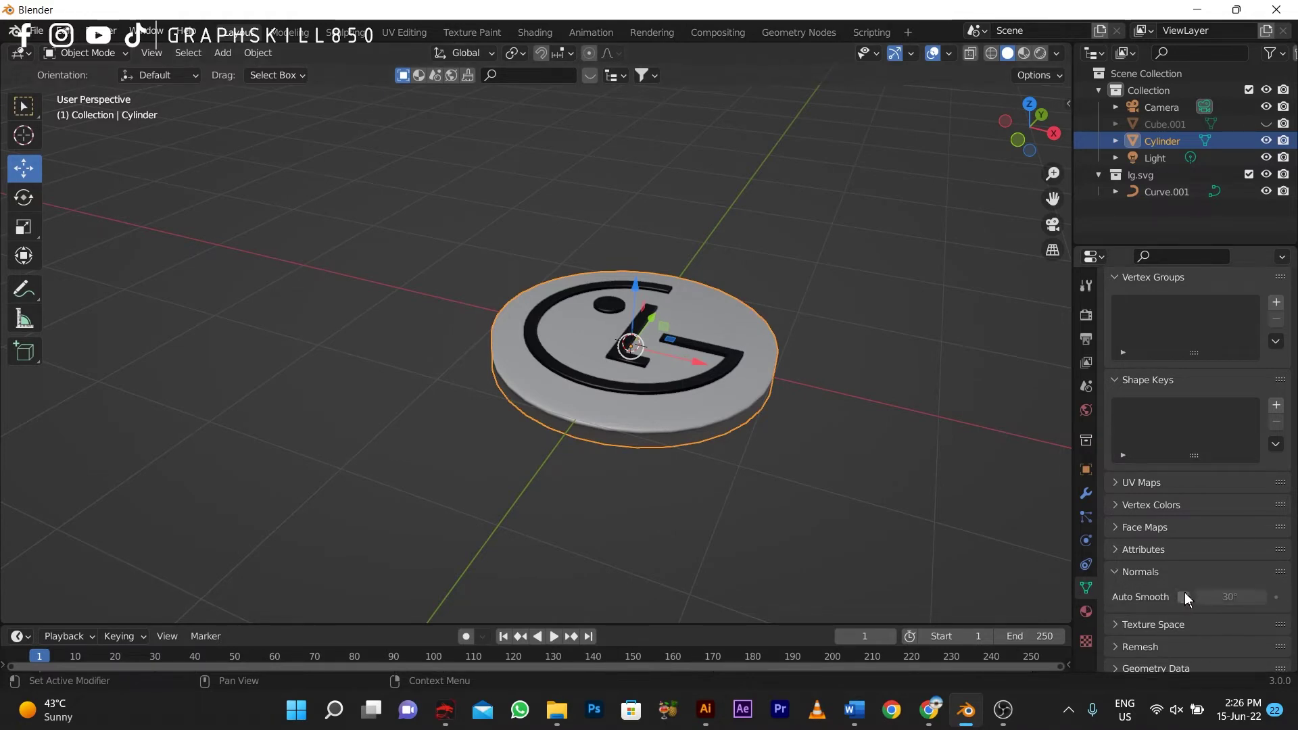
click(1184, 597)
mouse_move(557, 487)
middle_down()
mouse_move(598, 520)
mouse_move(562, 464)
middle_up()
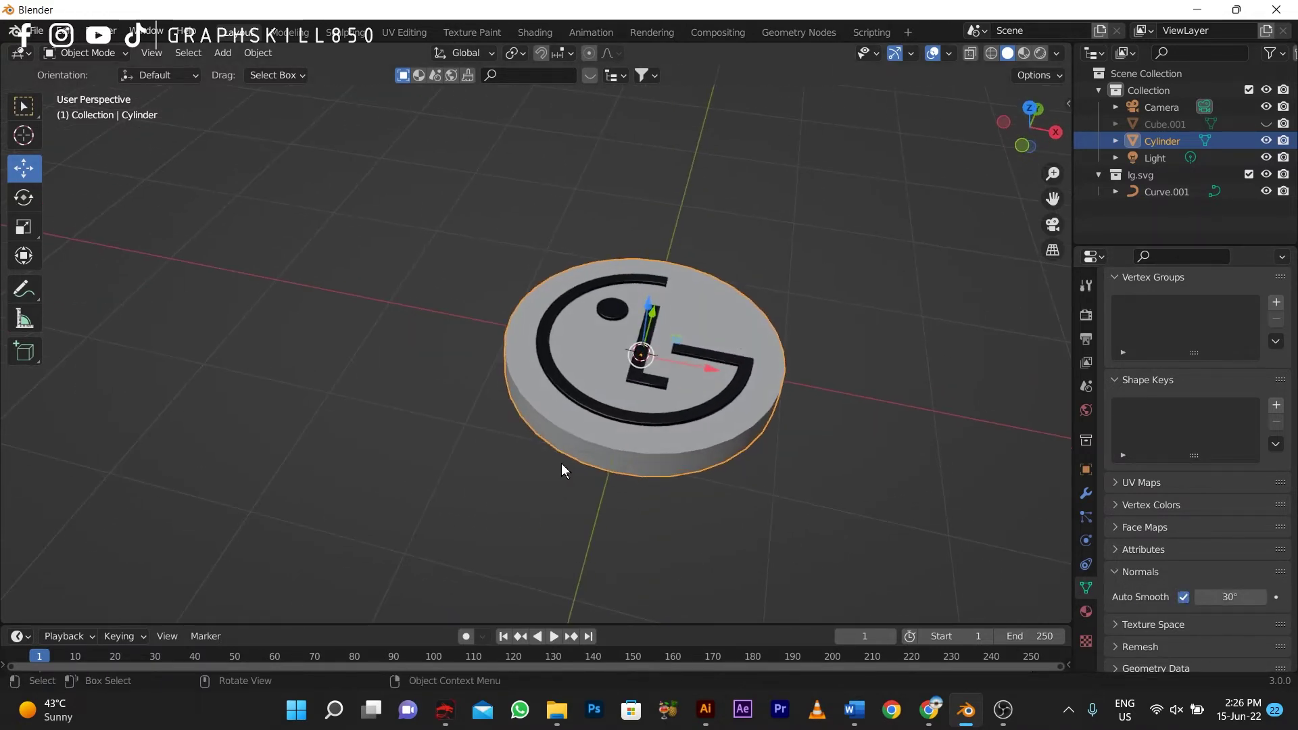
Step: Select the cylinder's top face in Edit Mode and try to bevel its rim
key(Tab)
key(alt+a)
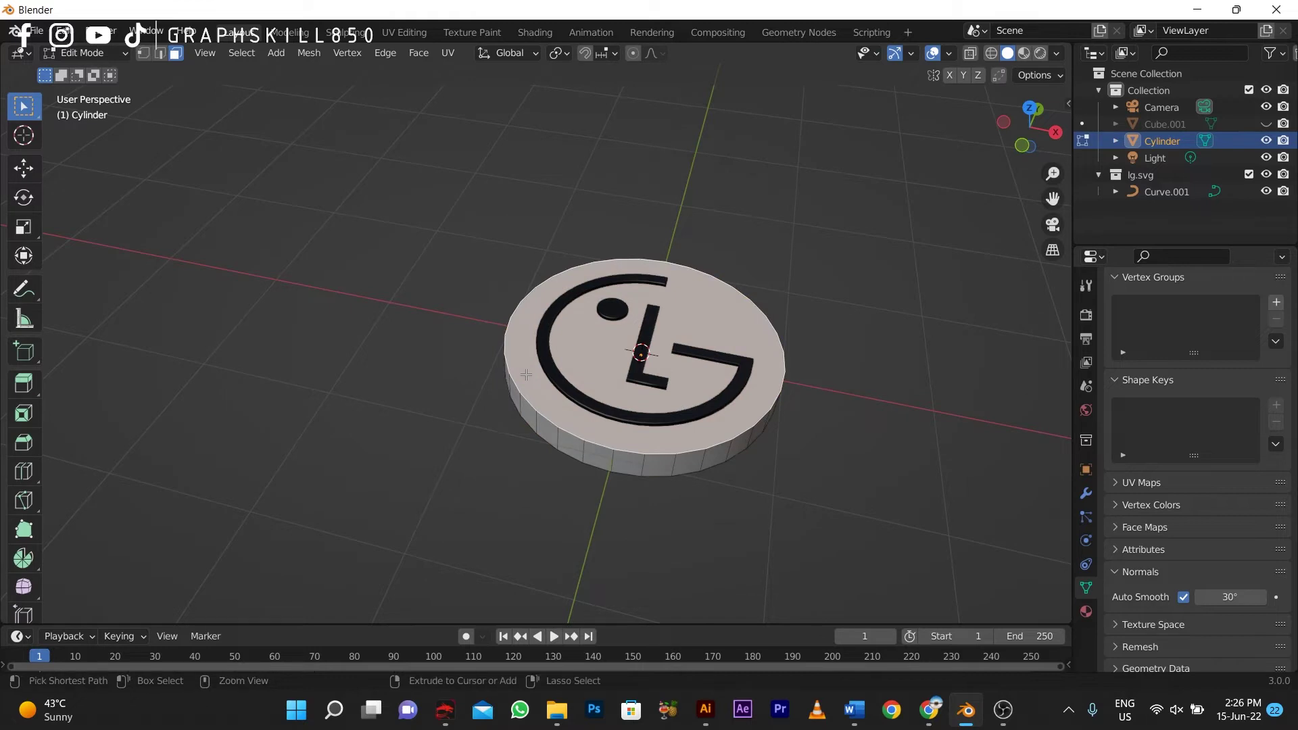
click(527, 379)
key(ctrl+b)
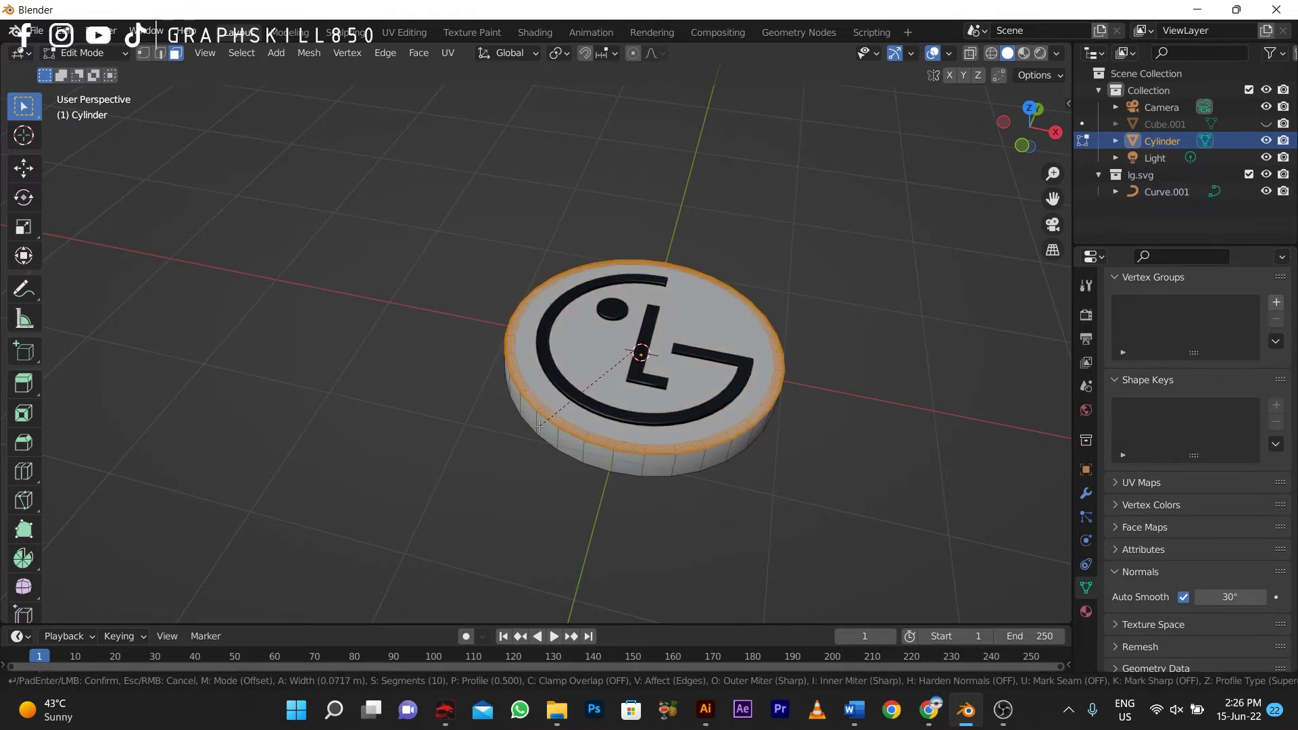
click(551, 465)
key(Tab)
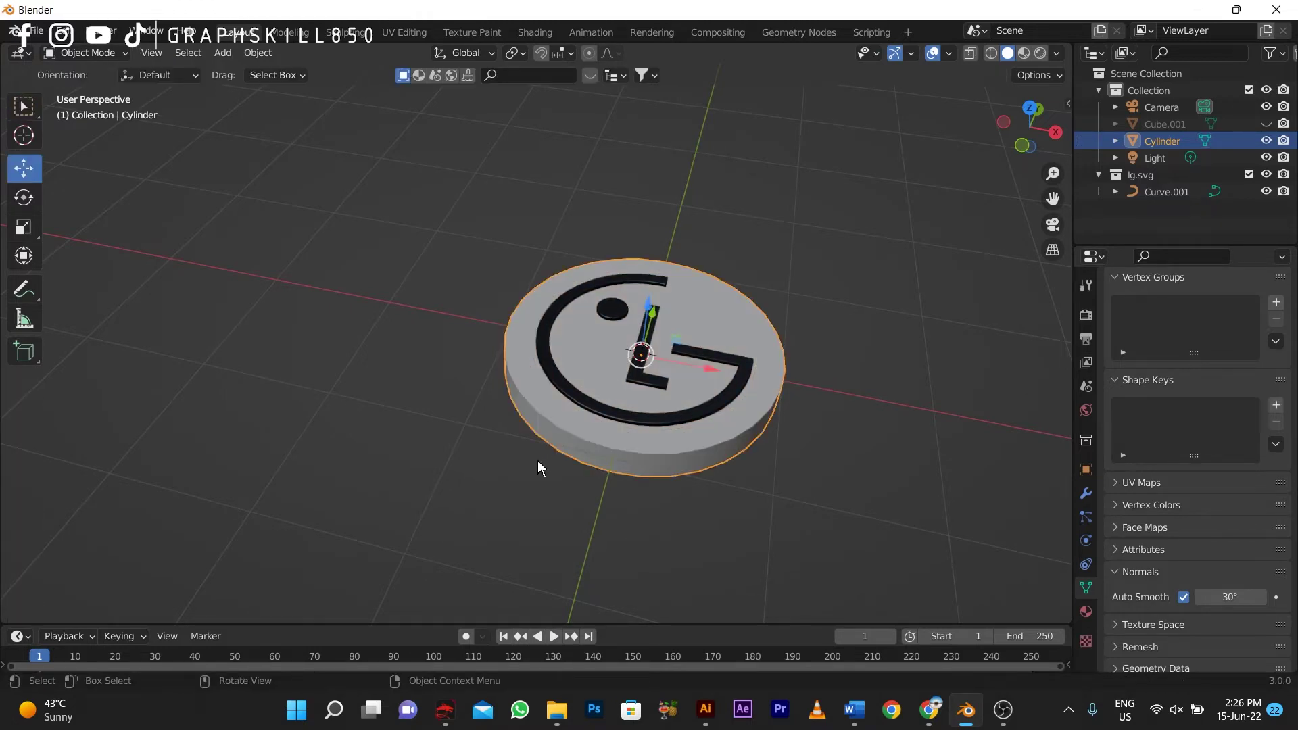
Step: Apply the cylinder's scale and bevel the top face's rim by about 0.051 m with 10 segments
key(ctrl+a)
click(538, 460)
key(Tab)
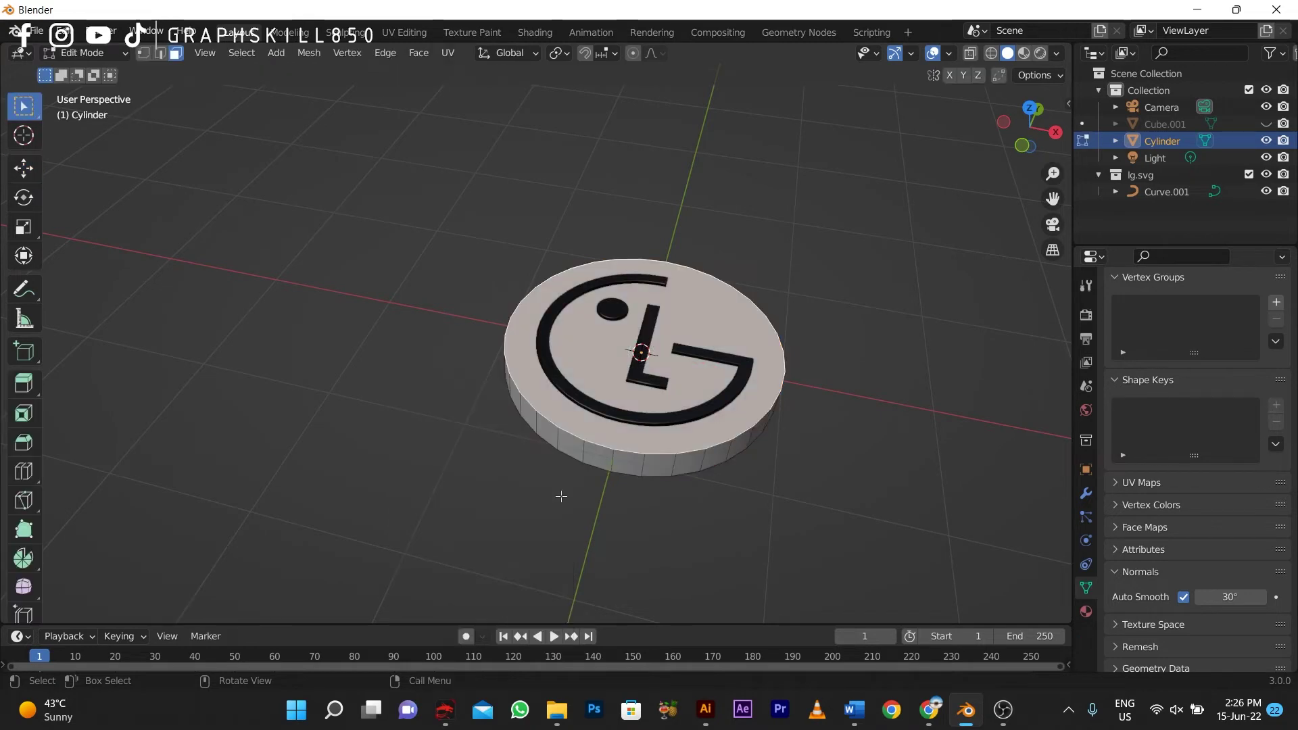
key(ctrl+b)
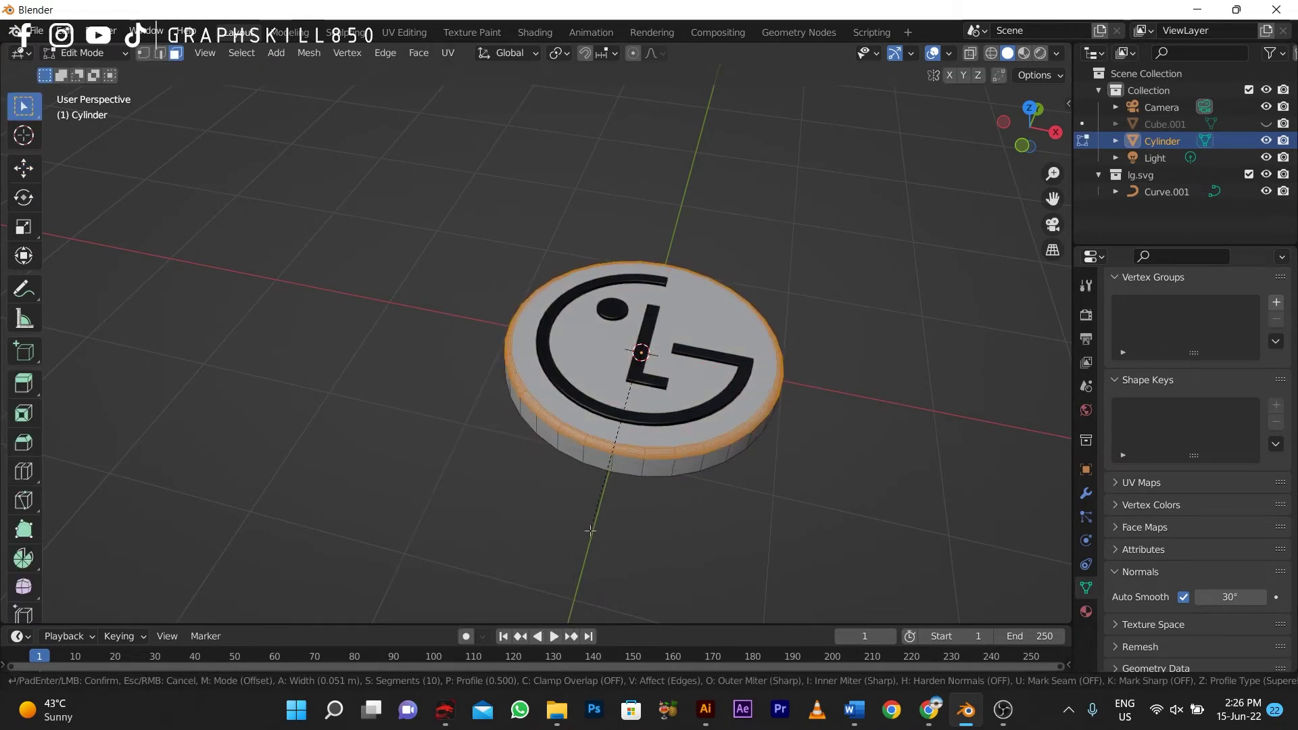
click(591, 531)
key(Tab)
Step: Select the logo curve, show its material settings and set the viewport to Material Preview shading
middle_drag(592, 519, 634, 441)
scroll(649, 392, up, 3)
click(708, 355)
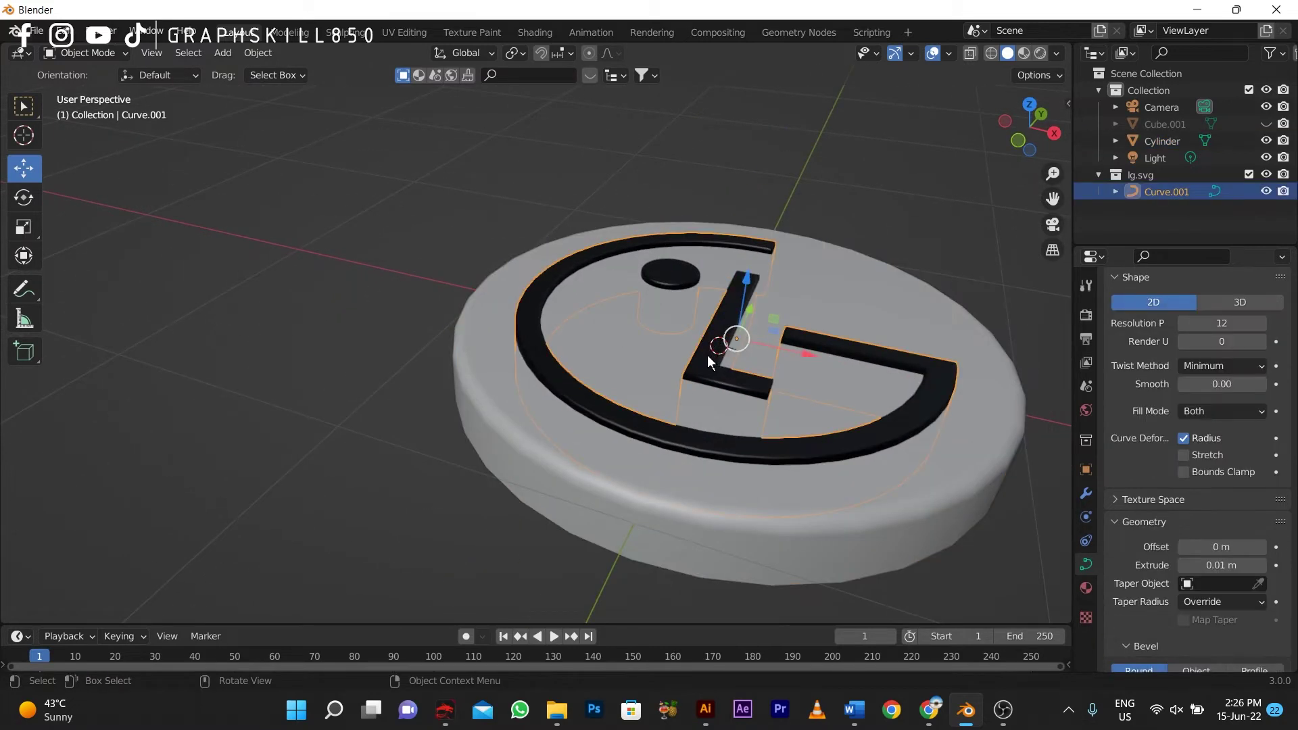
click(707, 355)
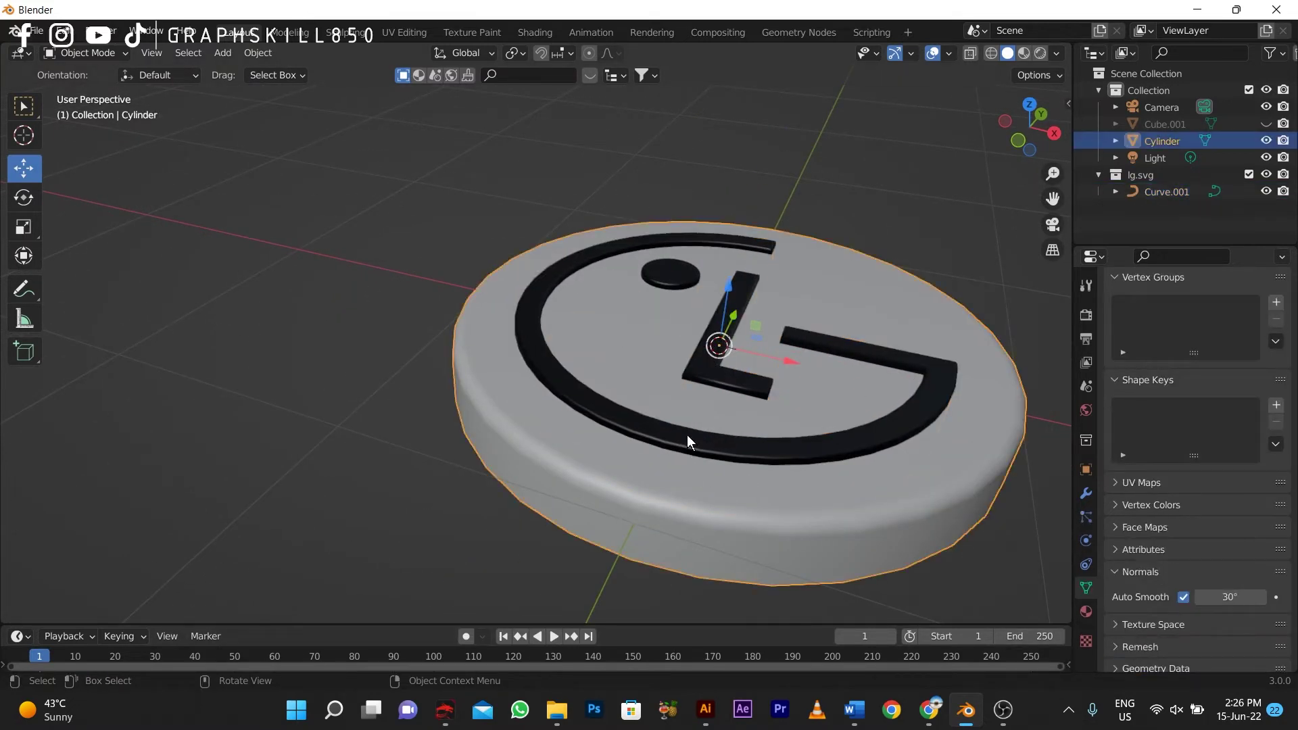
click(740, 456)
click(1087, 588)
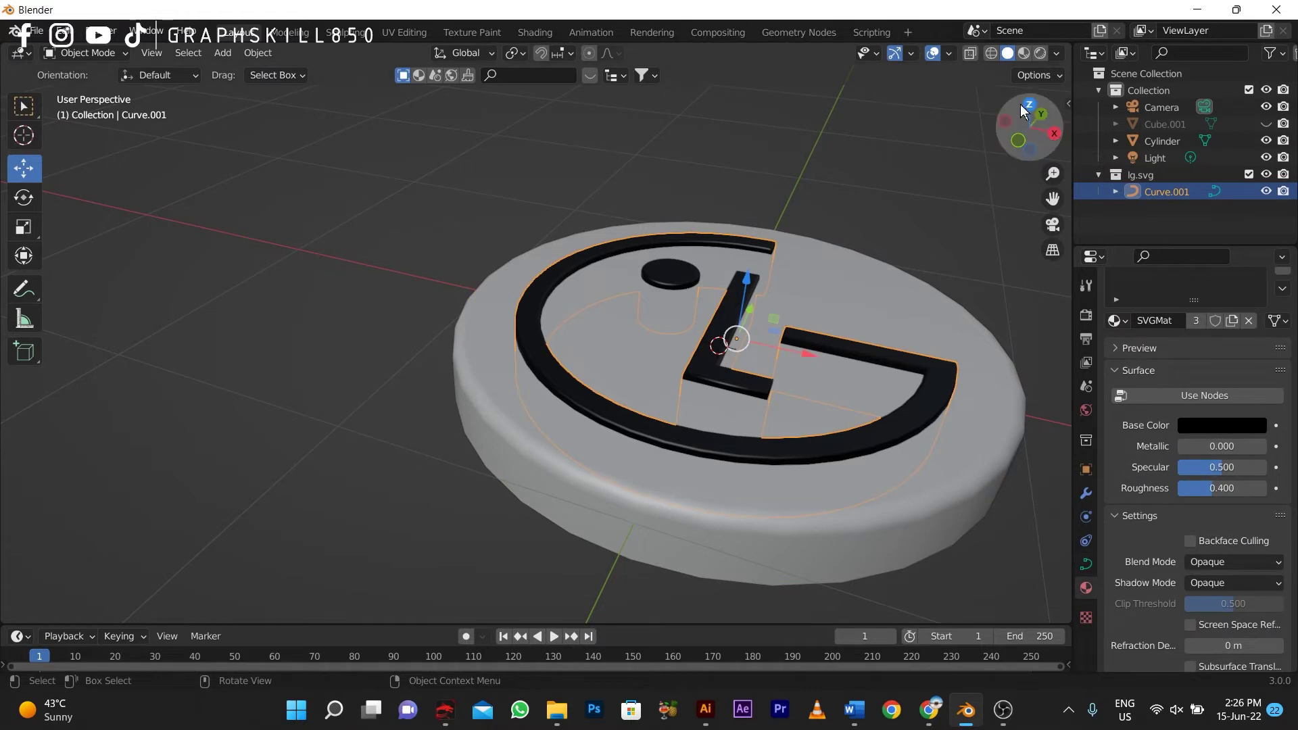
click(1024, 54)
mouse_move(744, 170)
middle_down()
mouse_move(249, 328)
mouse_move(505, 456)
mouse_move(487, 449)
middle_up()
scroll(1210, 412, up, 2)
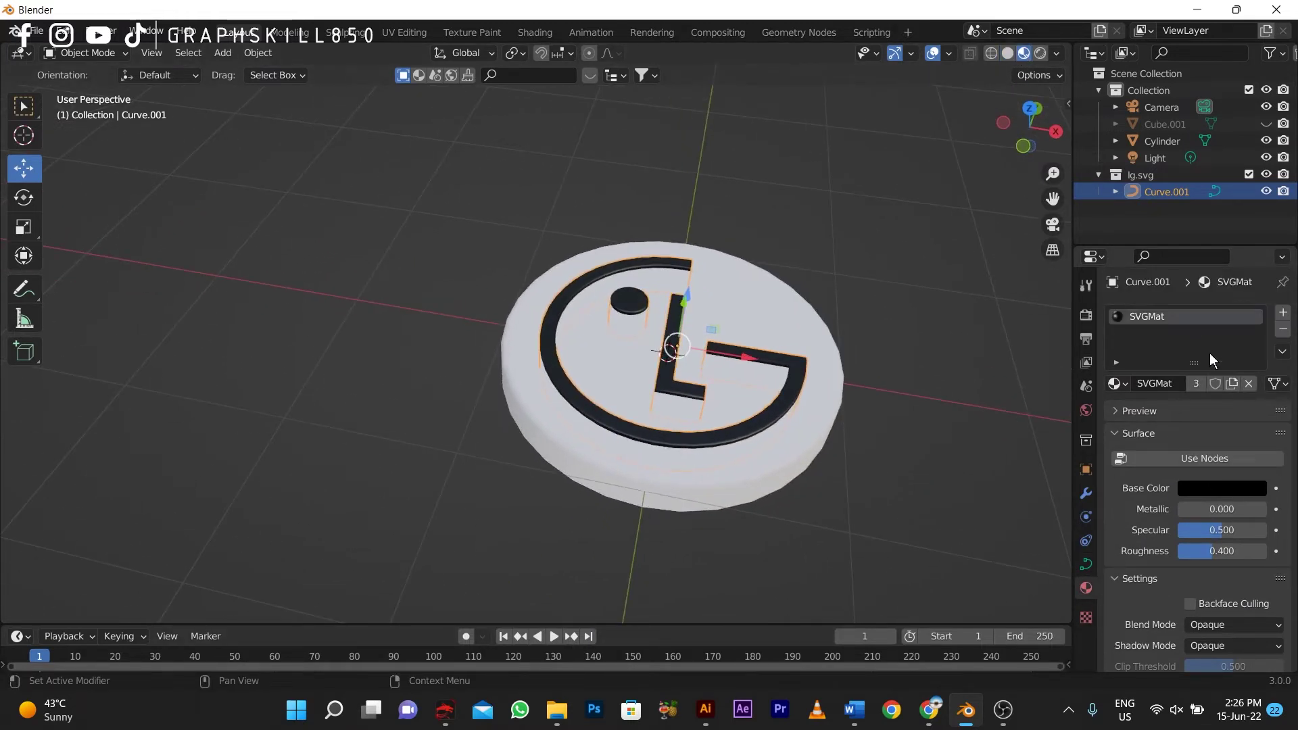
Step: Replace the logo curve's SVGMat material with a new one that has a fully saturated blue base color
click(1283, 329)
click(1187, 384)
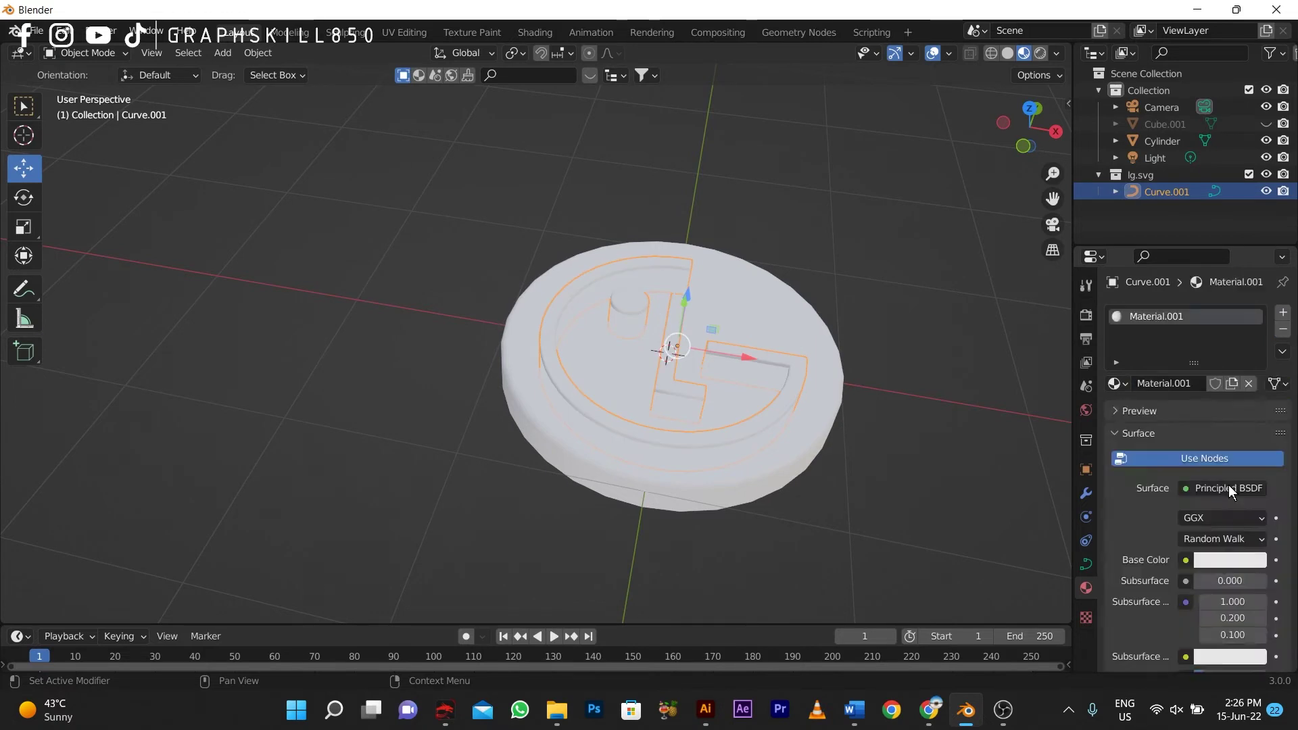
click(1231, 559)
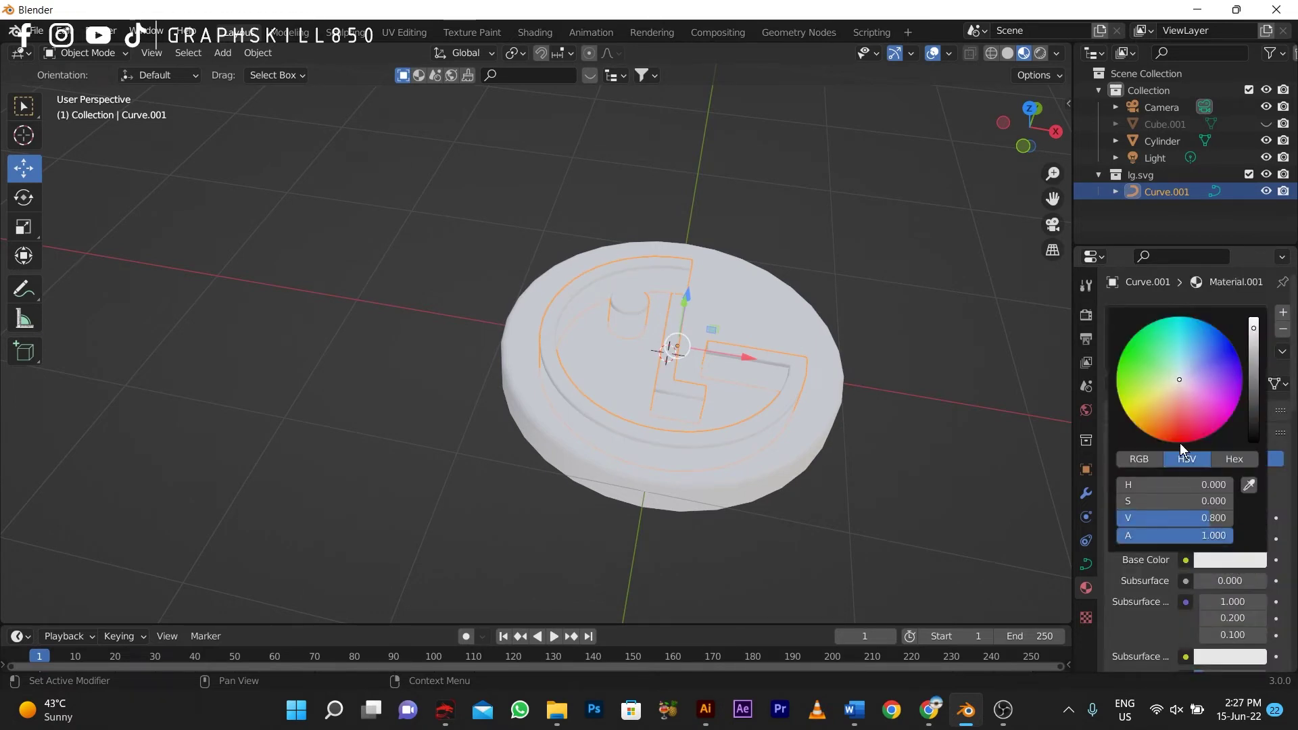
drag(1196, 368, 1206, 324)
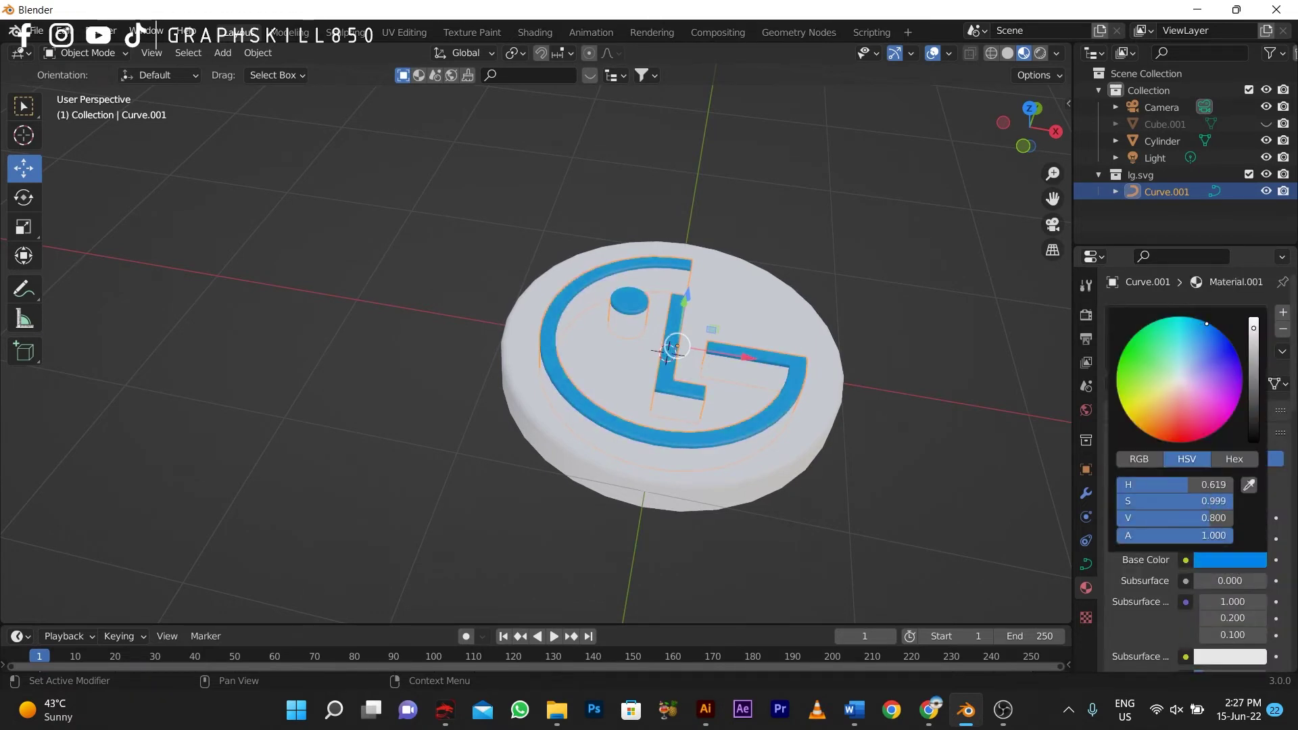
Step: Add a material slot to the cylinder and assign the existing blue Material.001 to it
click(586, 466)
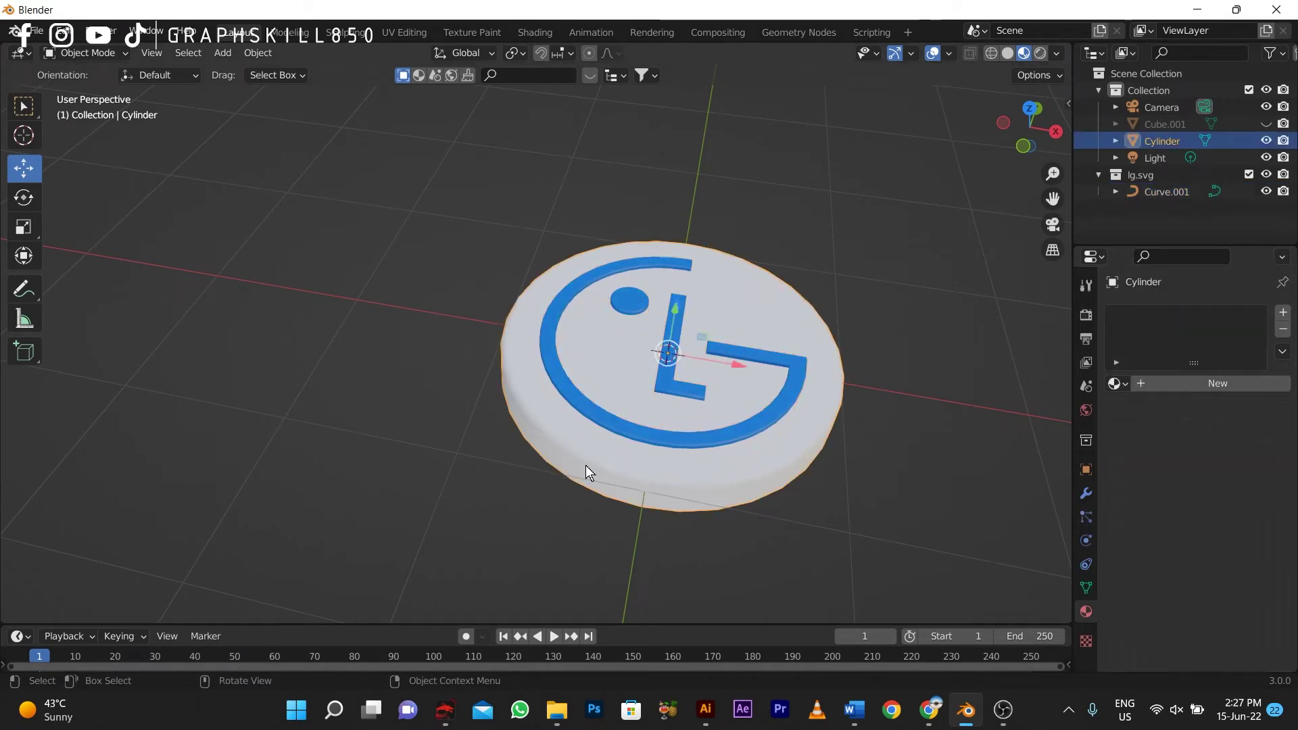
click(1285, 313)
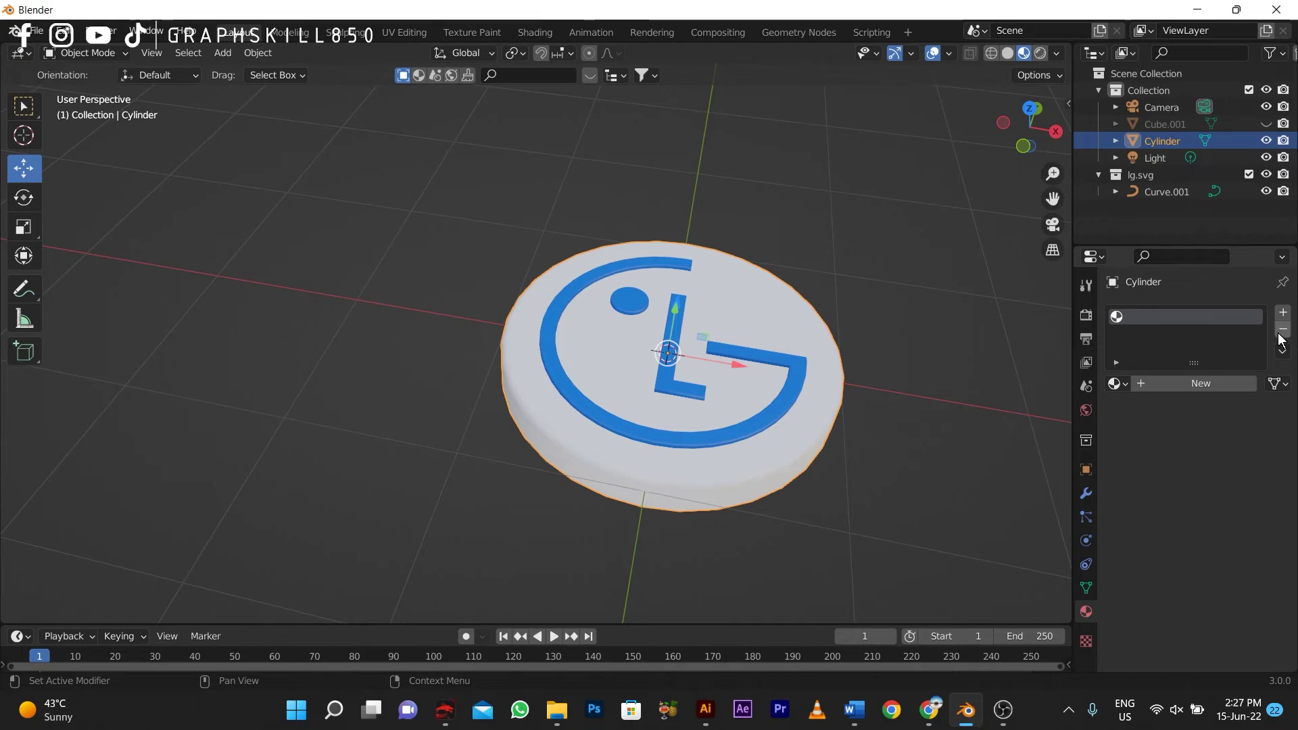
click(1119, 383)
click(994, 424)
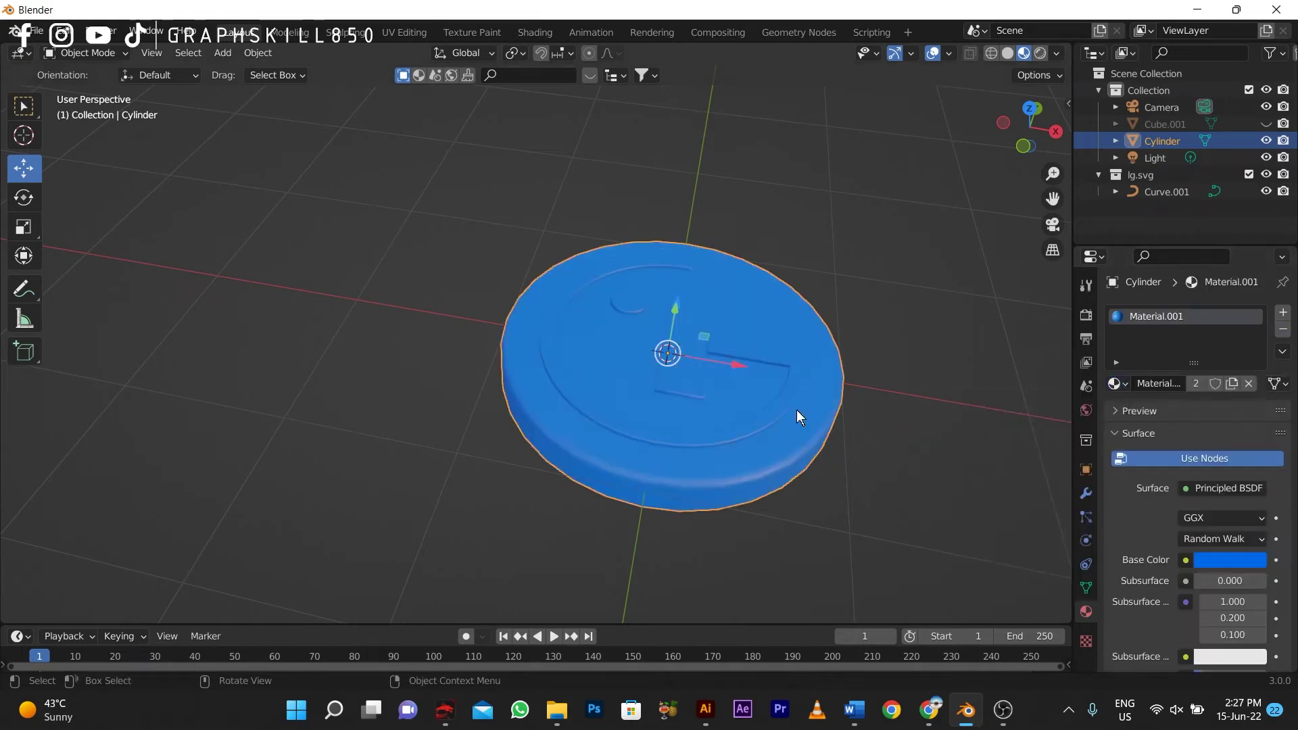
click(525, 483)
click(615, 497)
Step: Give the logo curve a second, new material with the default white color and remove its blue Material.001 slot
click(607, 431)
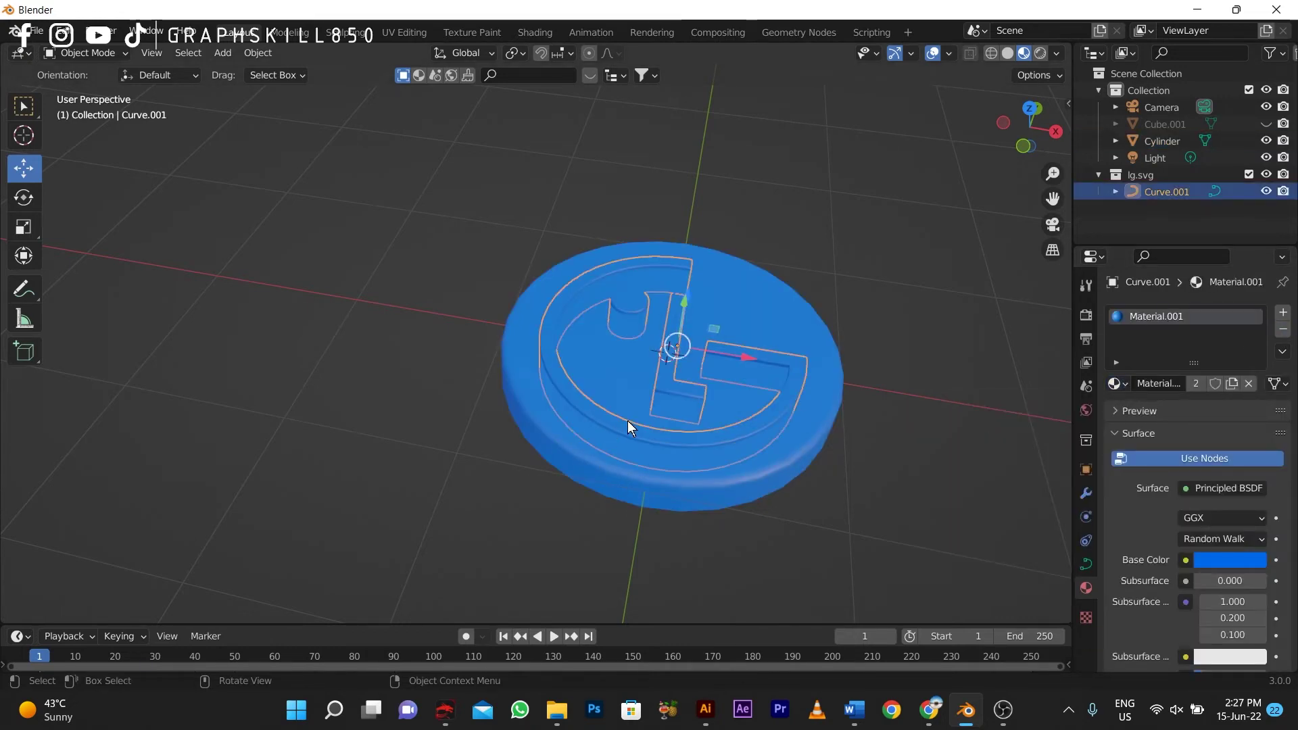
click(1283, 313)
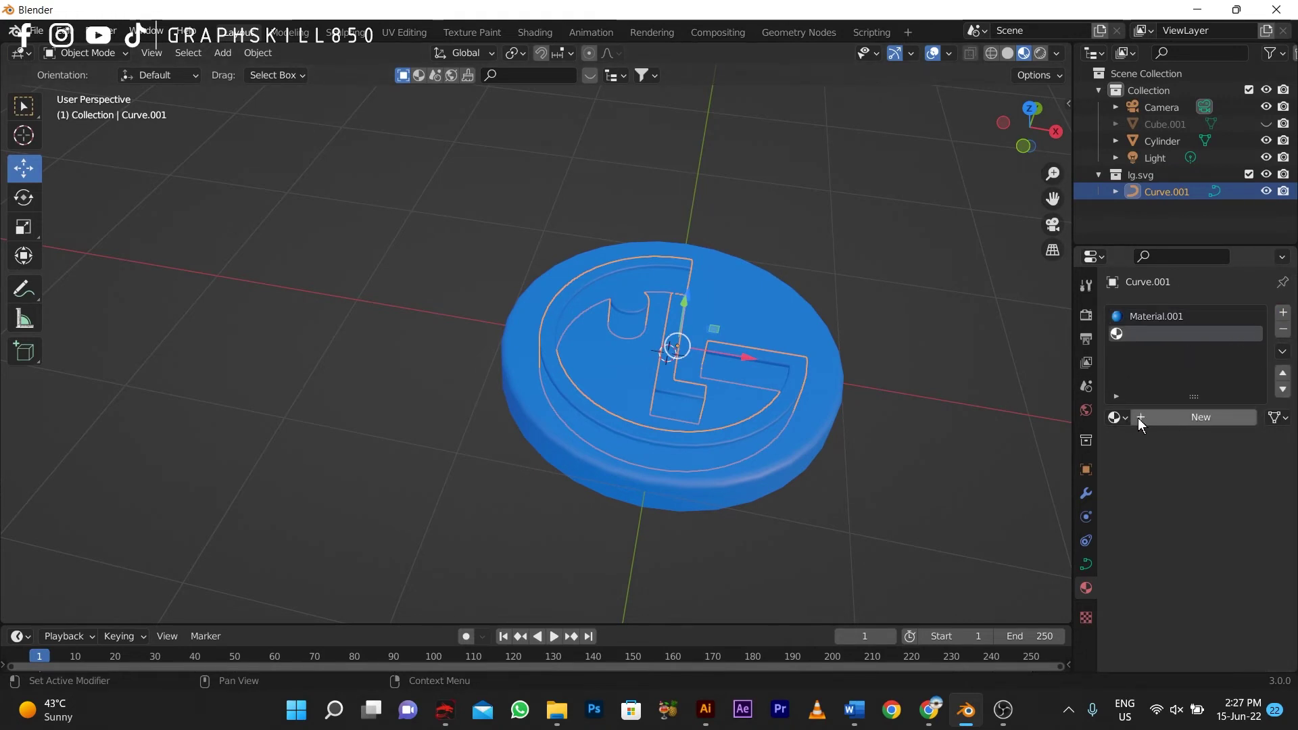
click(1174, 420)
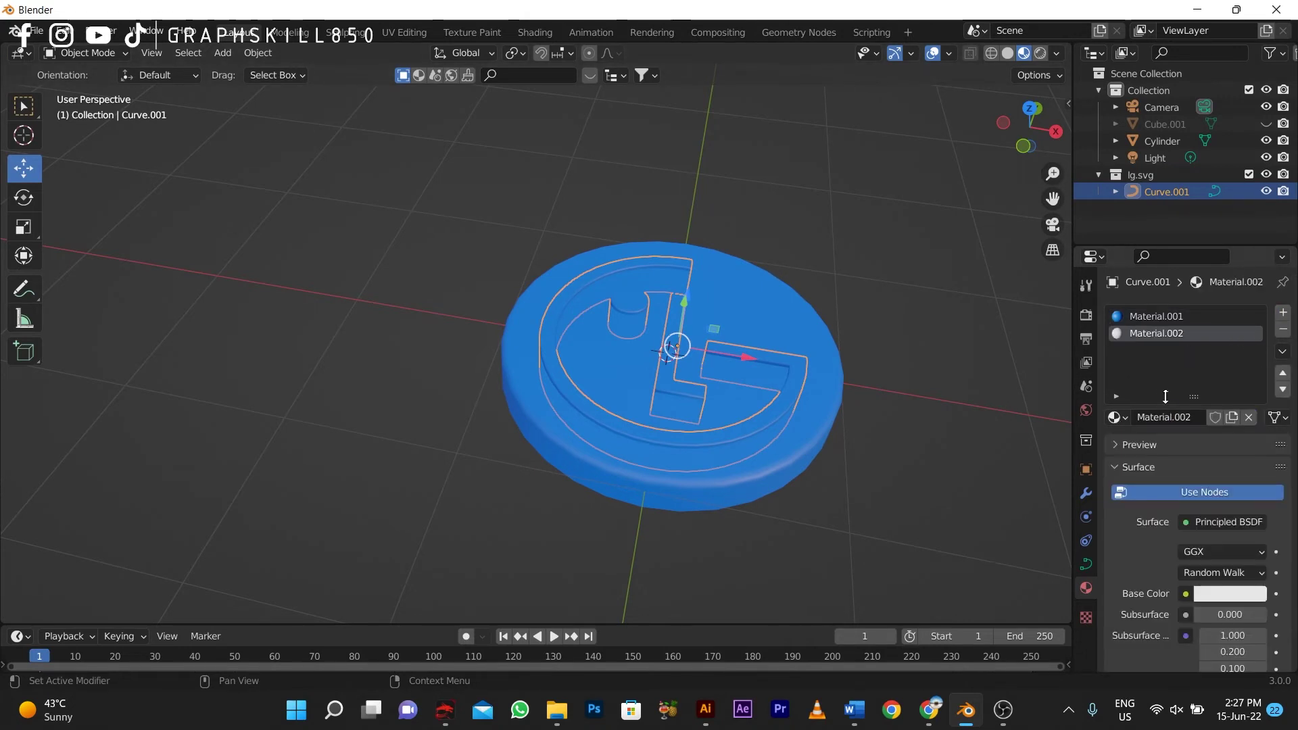
click(1125, 417)
click(1170, 317)
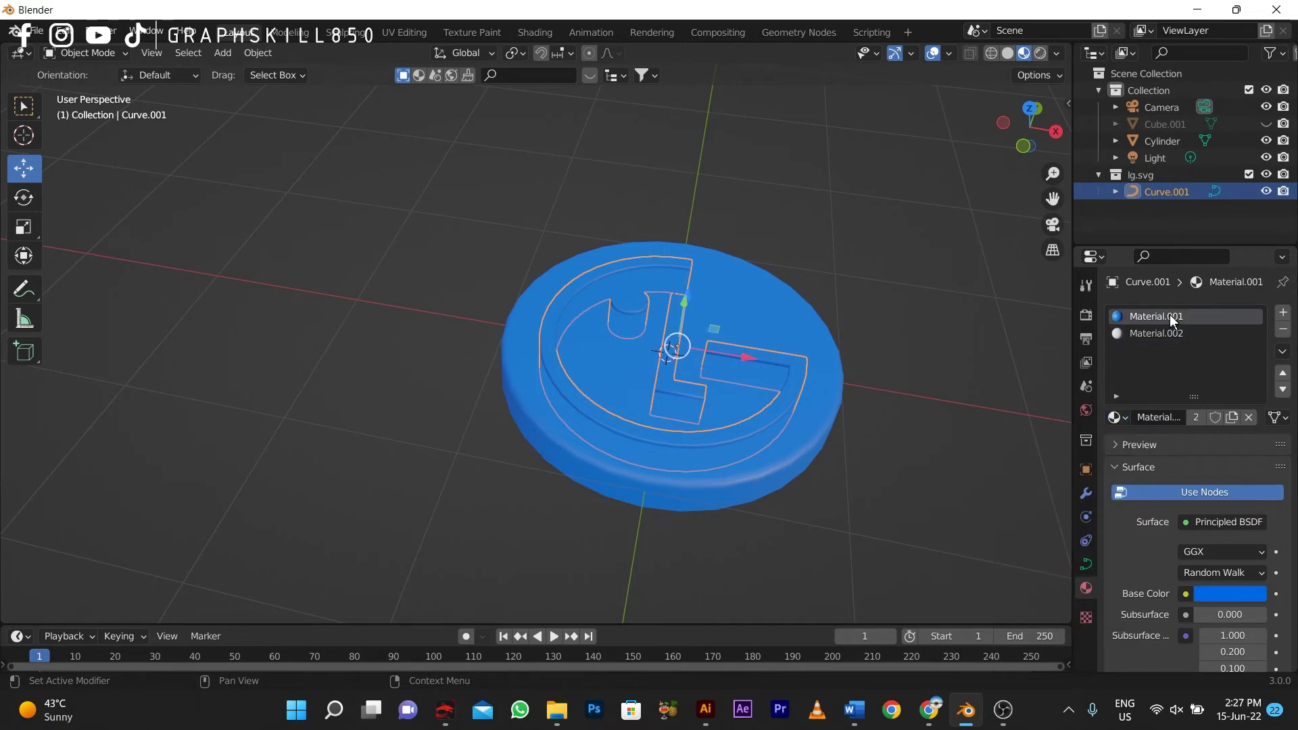
click(1283, 330)
click(825, 536)
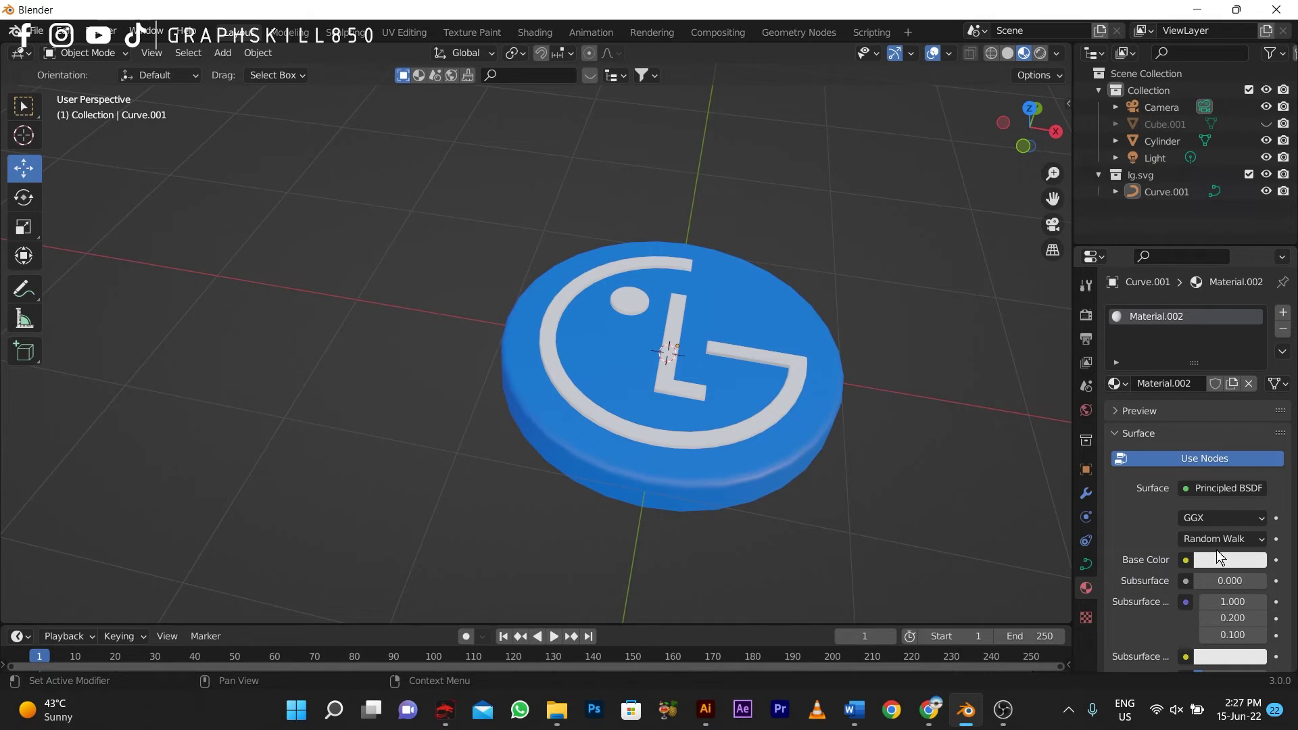
Step: Set the white logo material's roughness to about 0.023 and its metallic value to about 0.844
scroll(464, 441, down, 3)
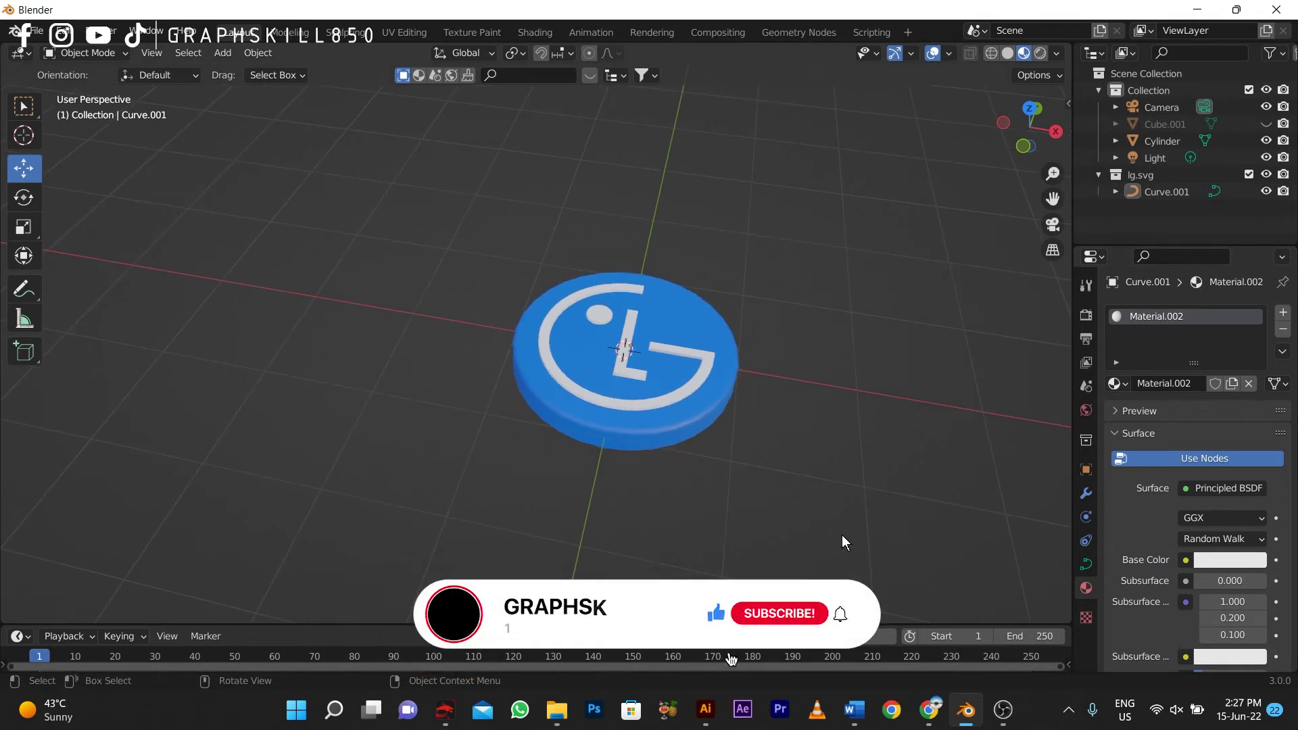
scroll(1208, 575, down, 8)
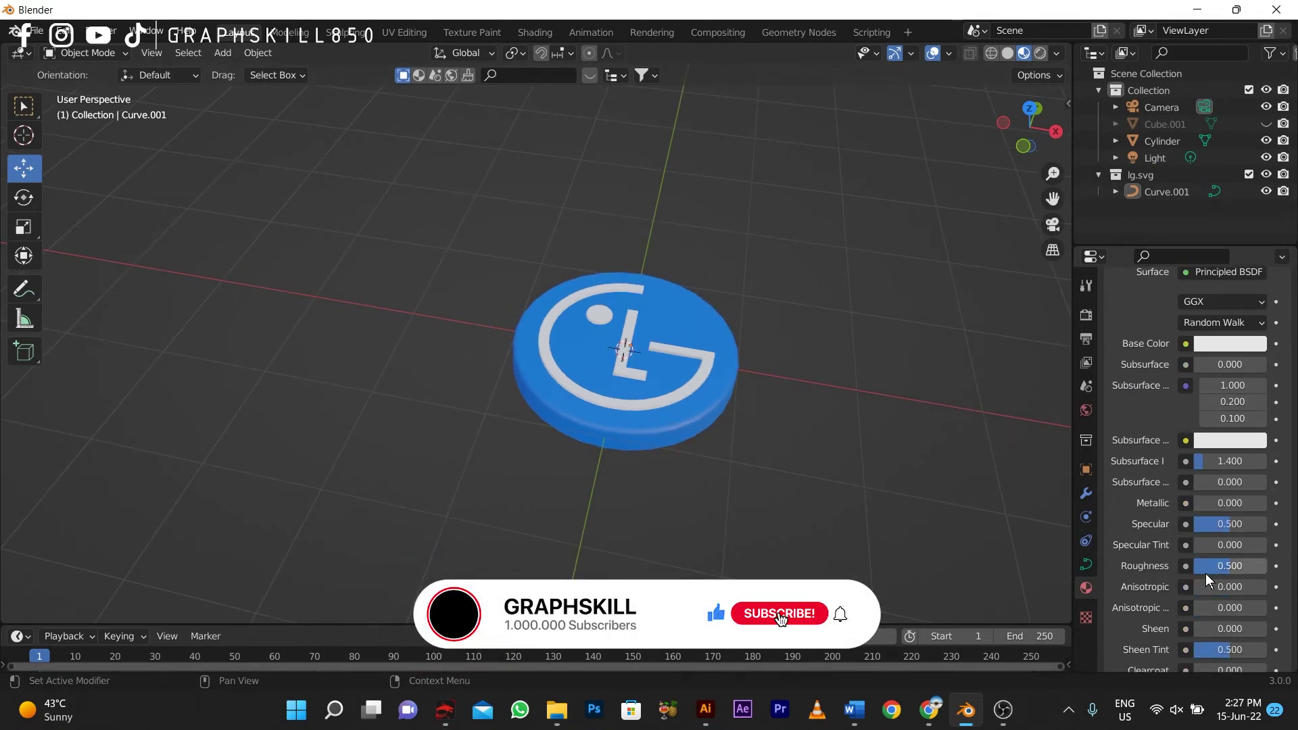
mouse_move(1218, 568)
mouse_down()
mouse_move(1197, 568)
mouse_move(1221, 566)
mouse_up()
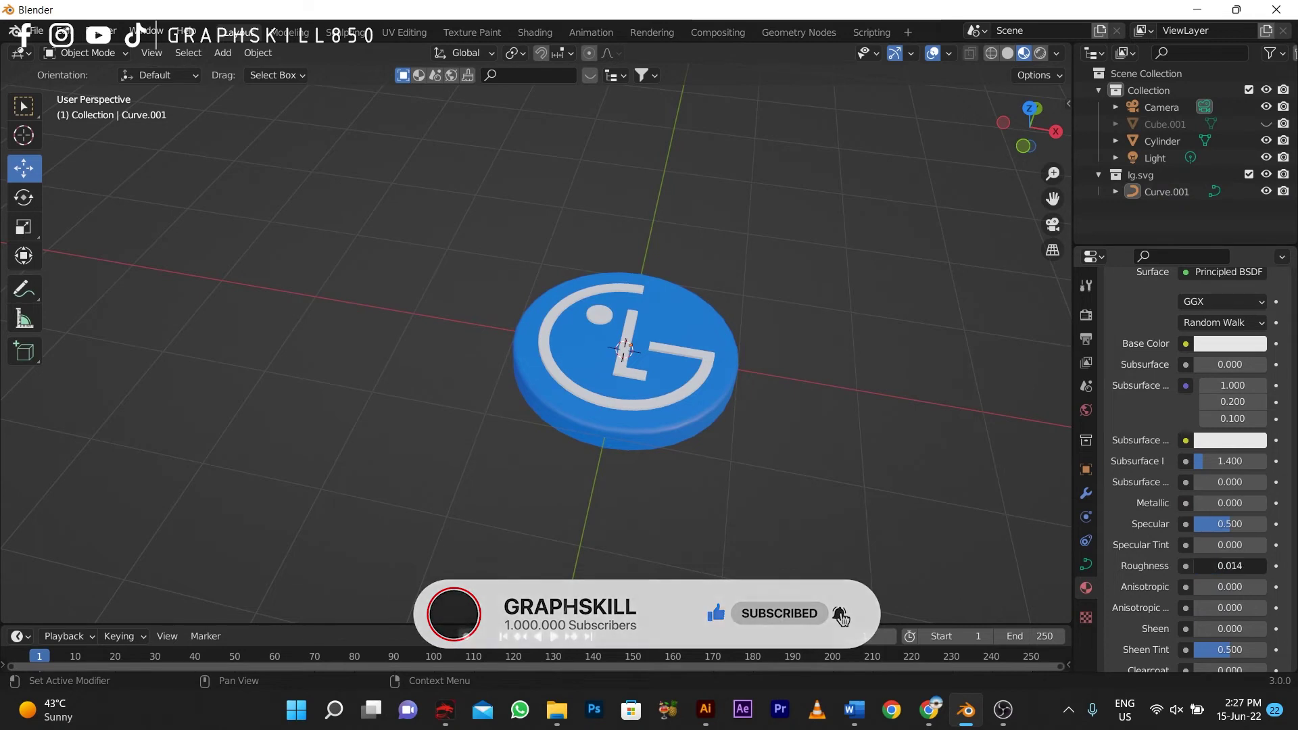
drag(1223, 503, 1255, 503)
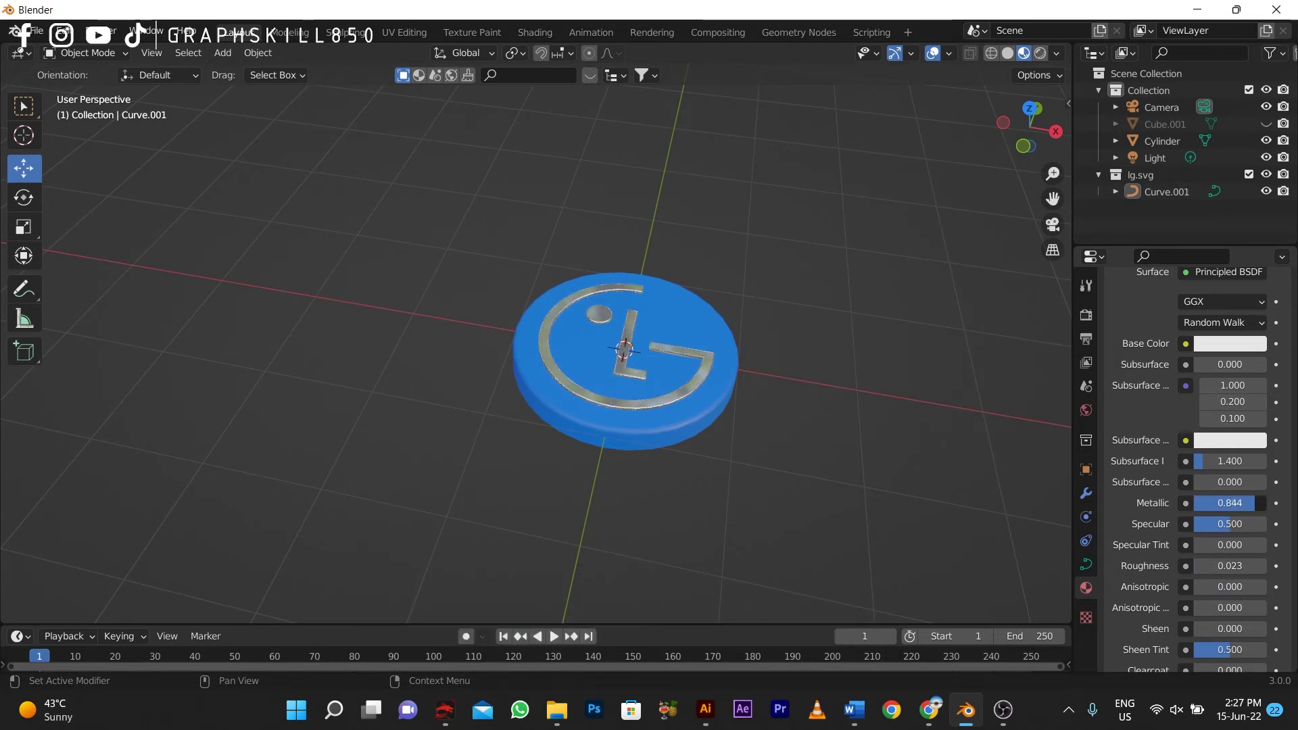
Step: Set the cylinder's blue material to roughness 0 and a metallic value of about 0.431
scroll(753, 412, up, 3)
click(655, 499)
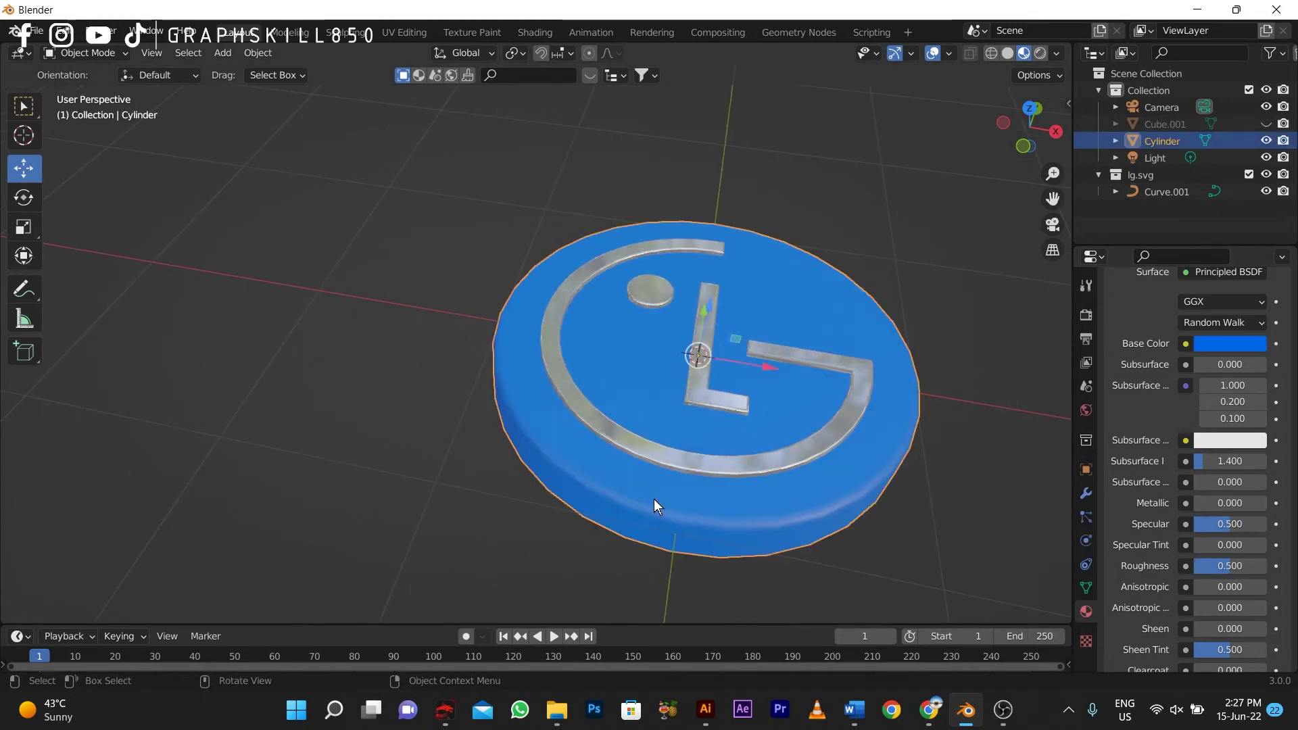
drag(1224, 566, 1198, 566)
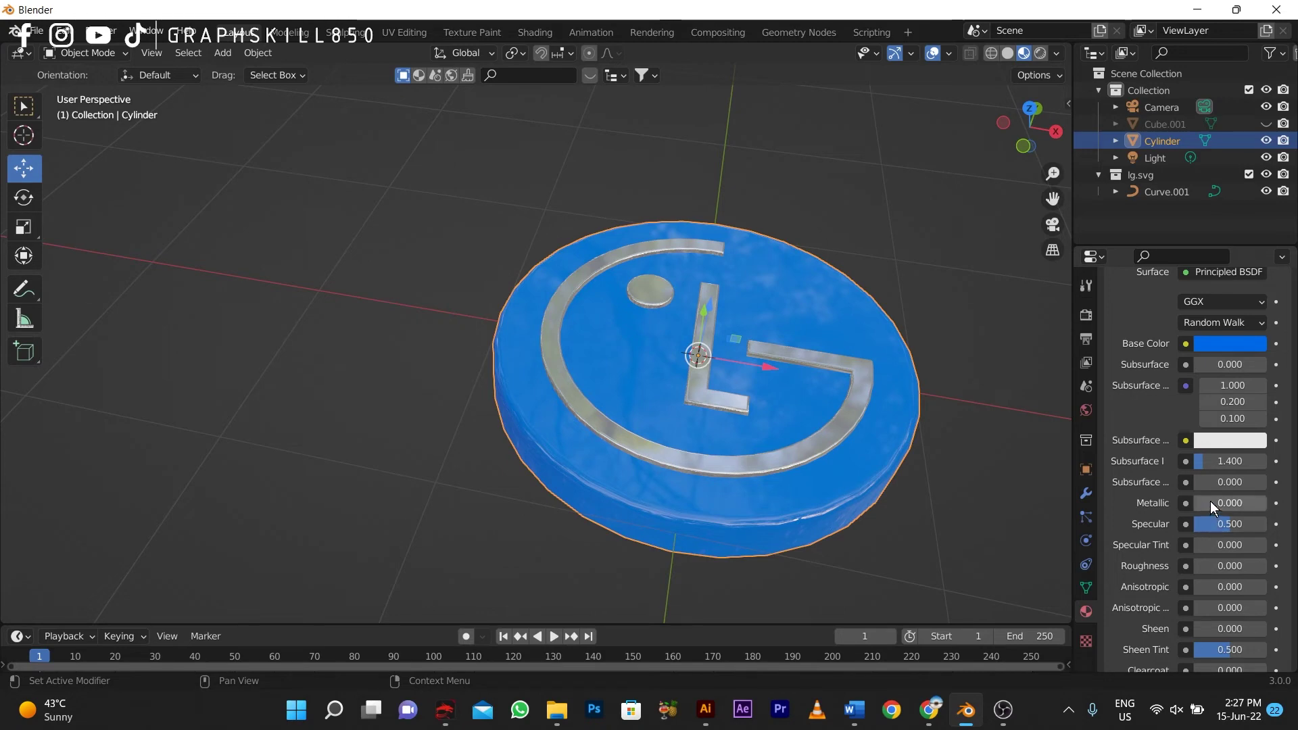
mouse_move(1211, 503)
mouse_down()
mouse_move(1256, 503)
mouse_move(1235, 503)
mouse_up()
scroll(488, 392, down, 4)
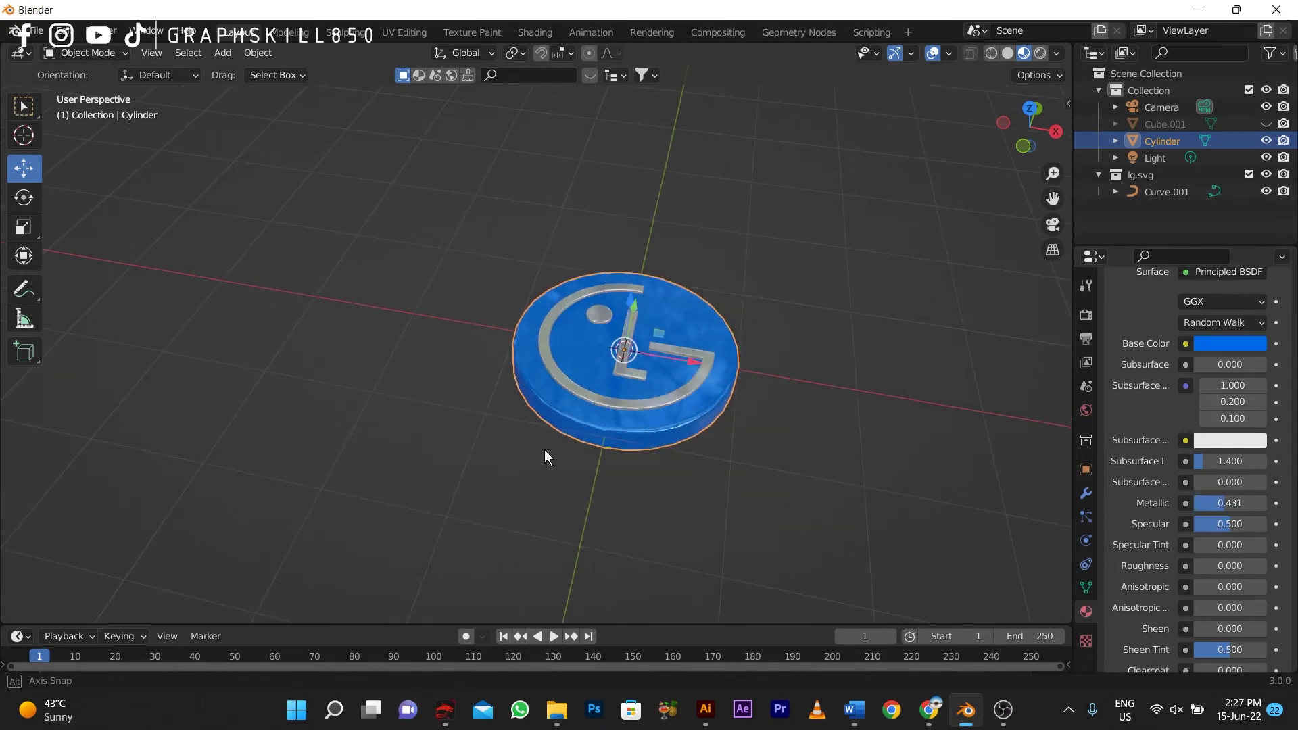
middle_drag(545, 449, 672, 404)
scroll(672, 403, up, 3)
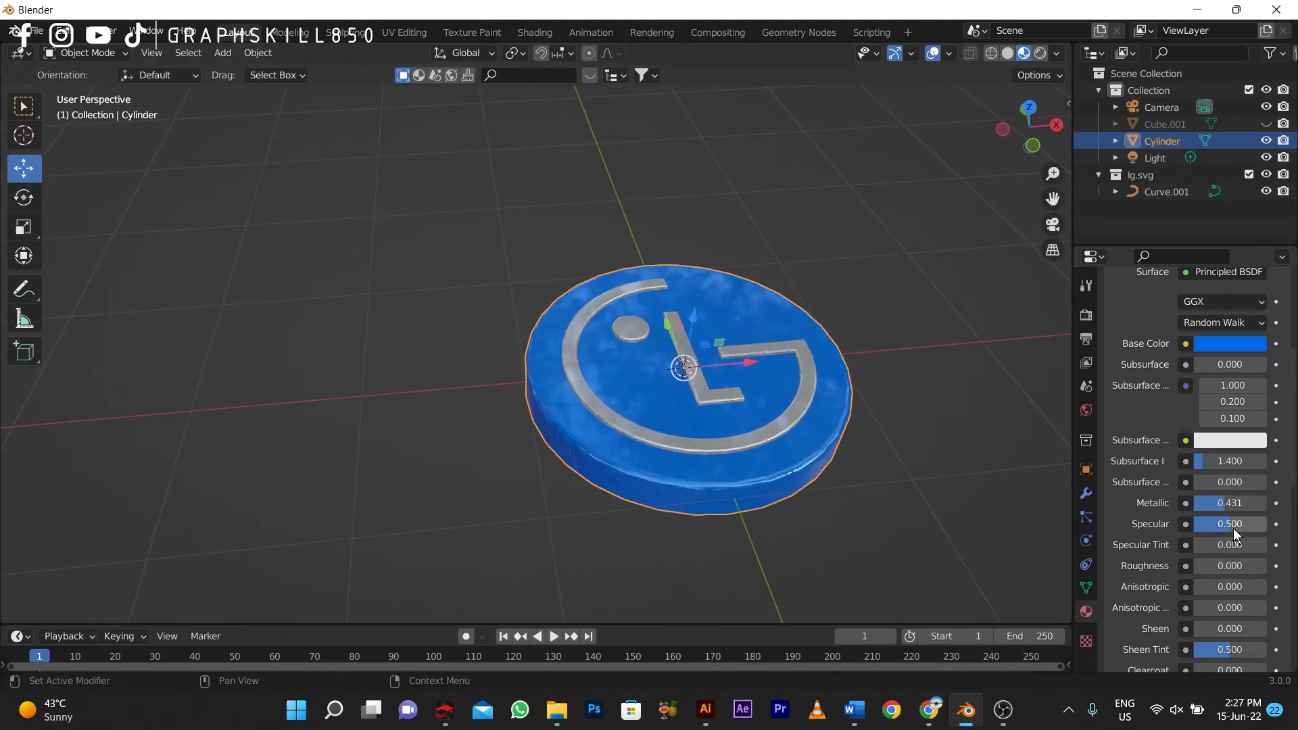
Step: Set the cylinder's blue material to a metallic value of about 0.156 and a roughness of about 0.083
drag(1221, 503, 1207, 503)
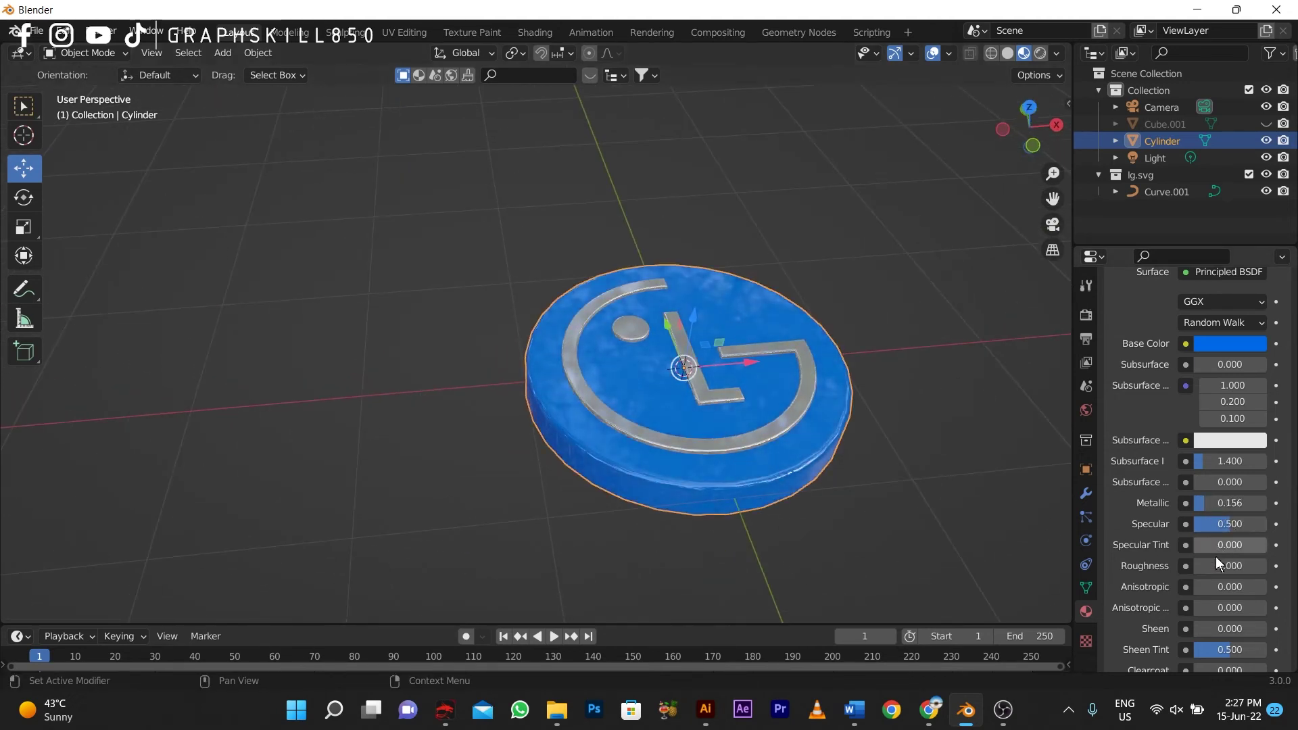
drag(1215, 570, 1231, 571)
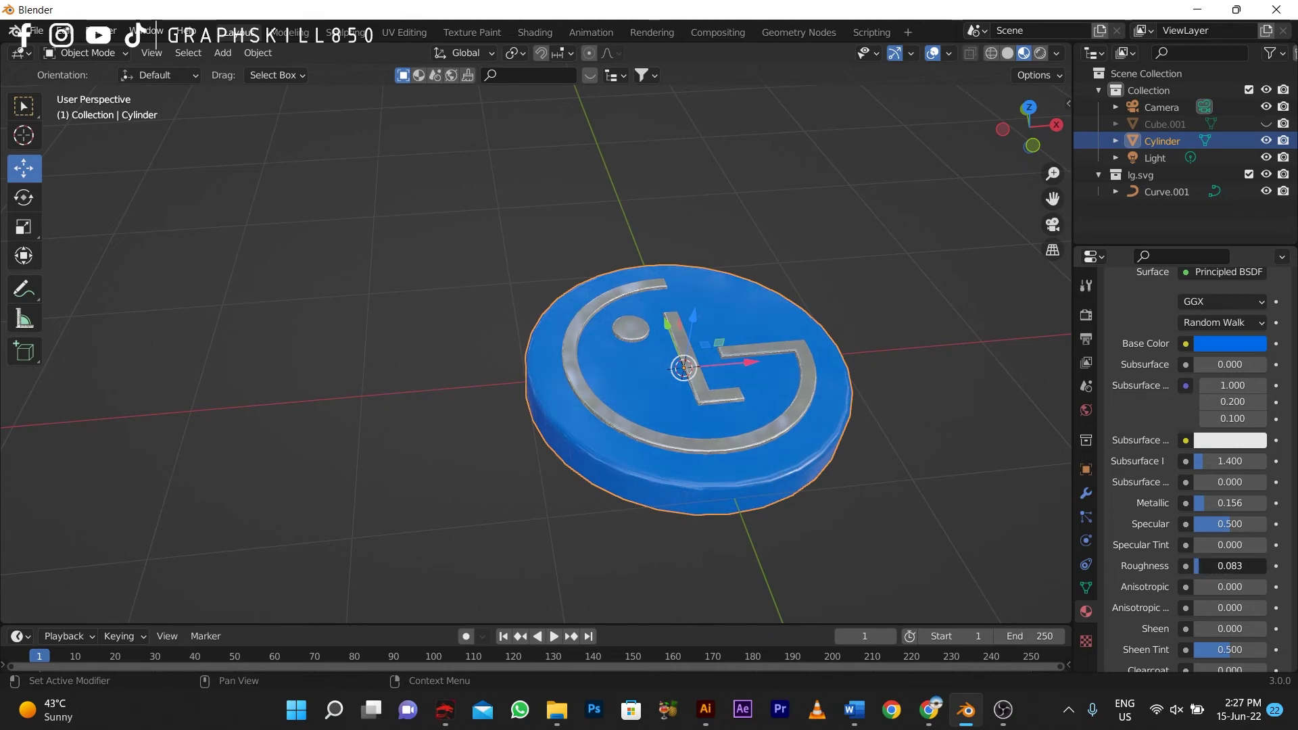
Step: Examine the coin's blue base and metallic logo from several angles with nothing selected
scroll(599, 466, down, 5)
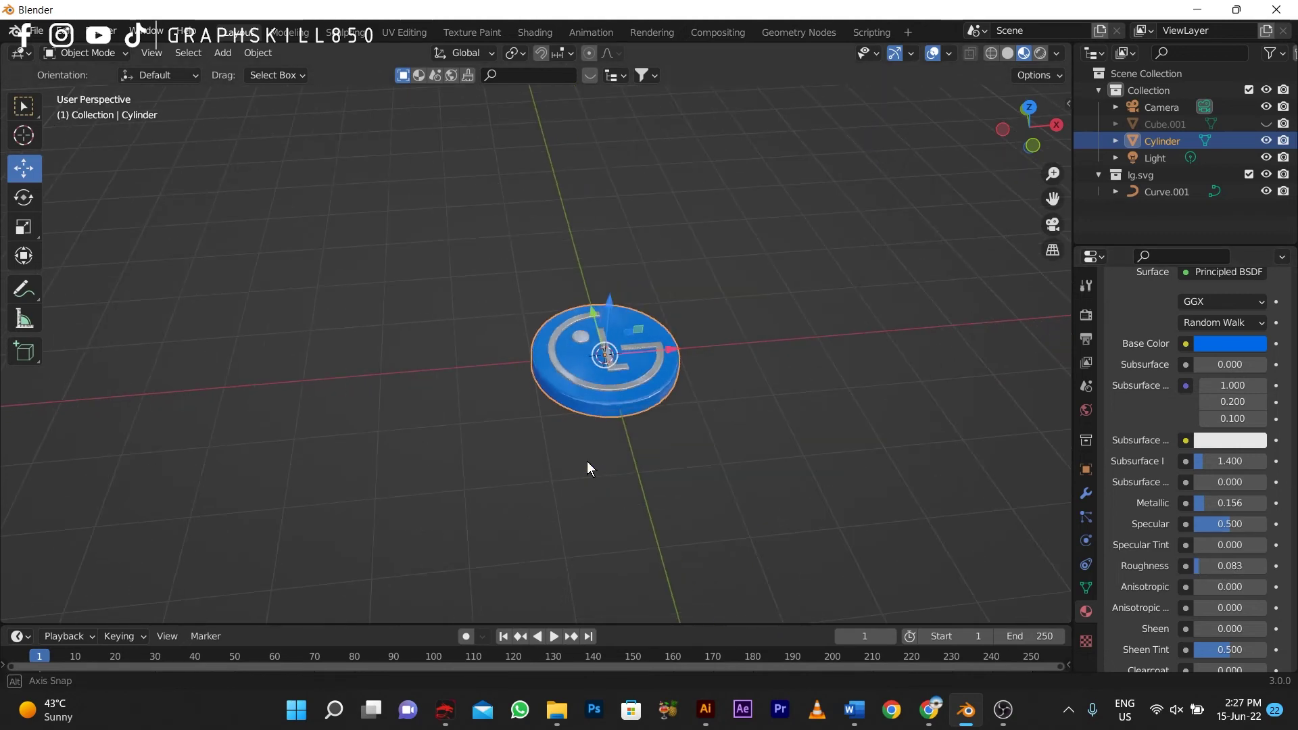
middle_drag(587, 462, 580, 342)
scroll(603, 300, up, 4)
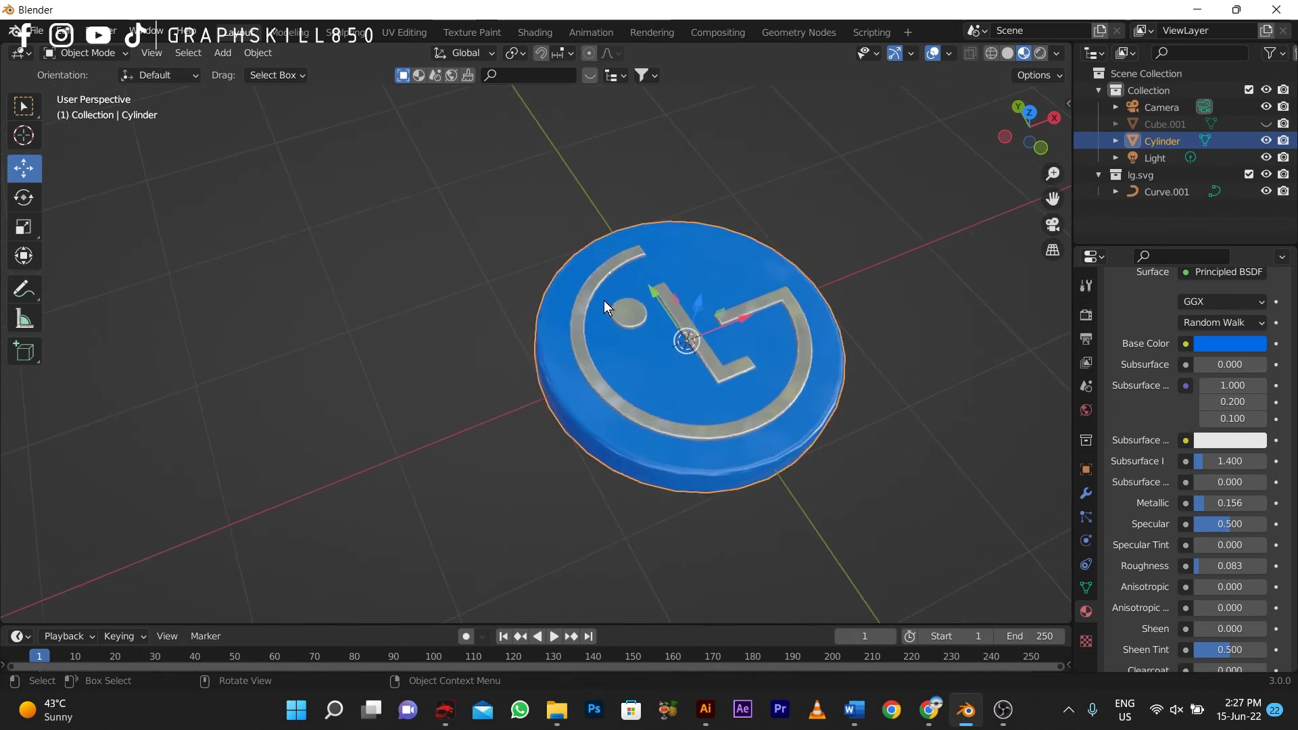
middle_drag(603, 300, 348, 402)
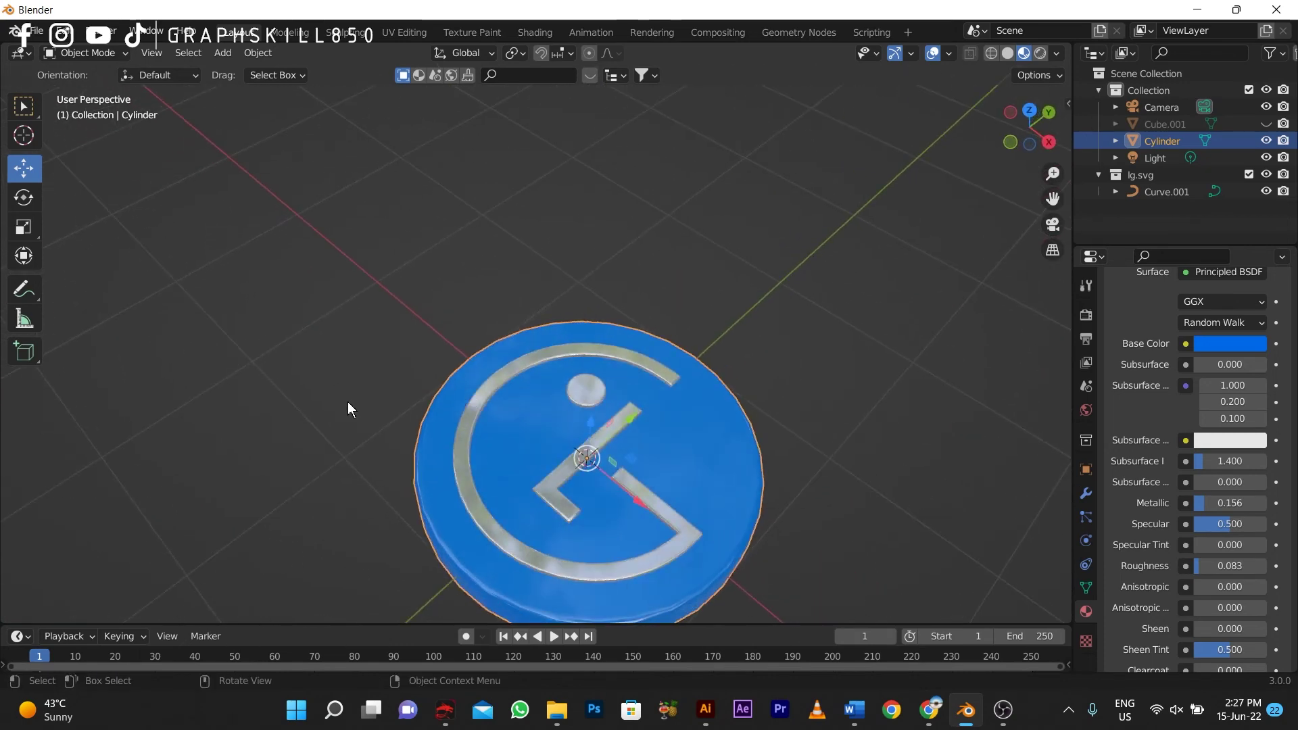
click(359, 423)
middle_drag(383, 453, 479, 432)
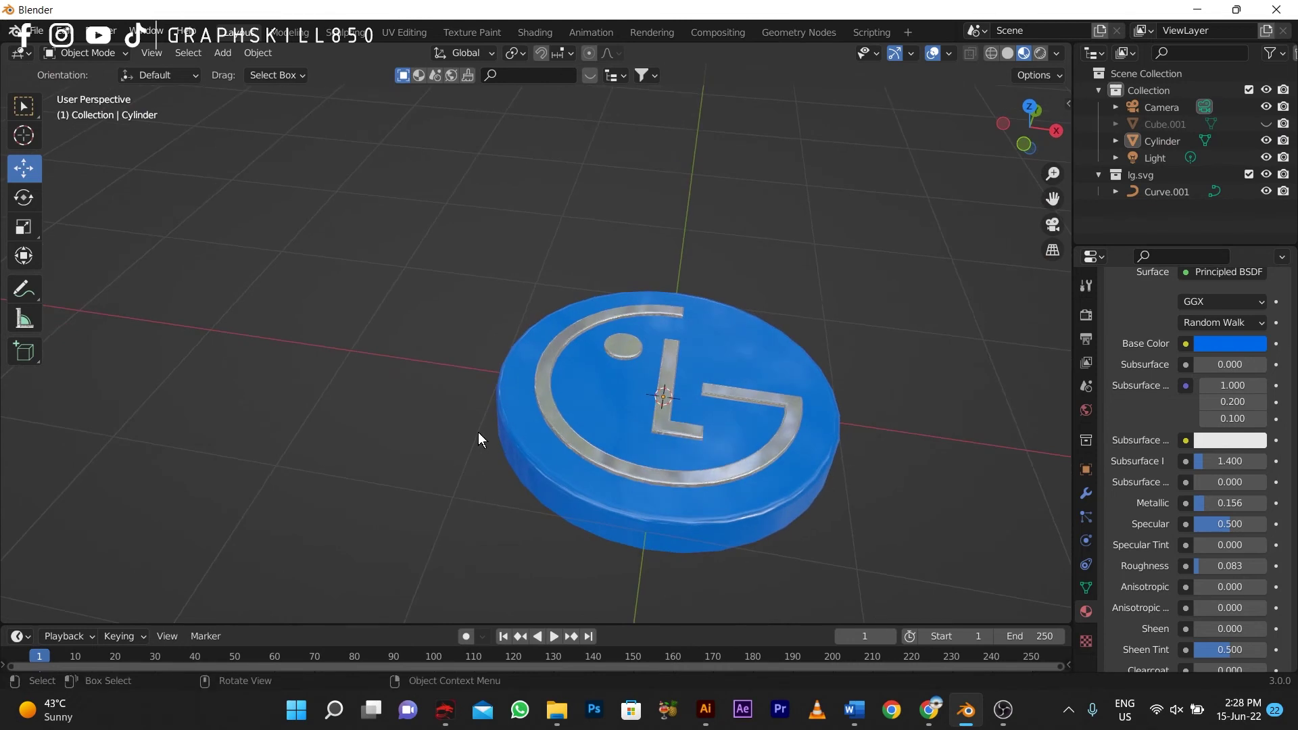
scroll(553, 486, up, 2)
scroll(545, 458, down, 4)
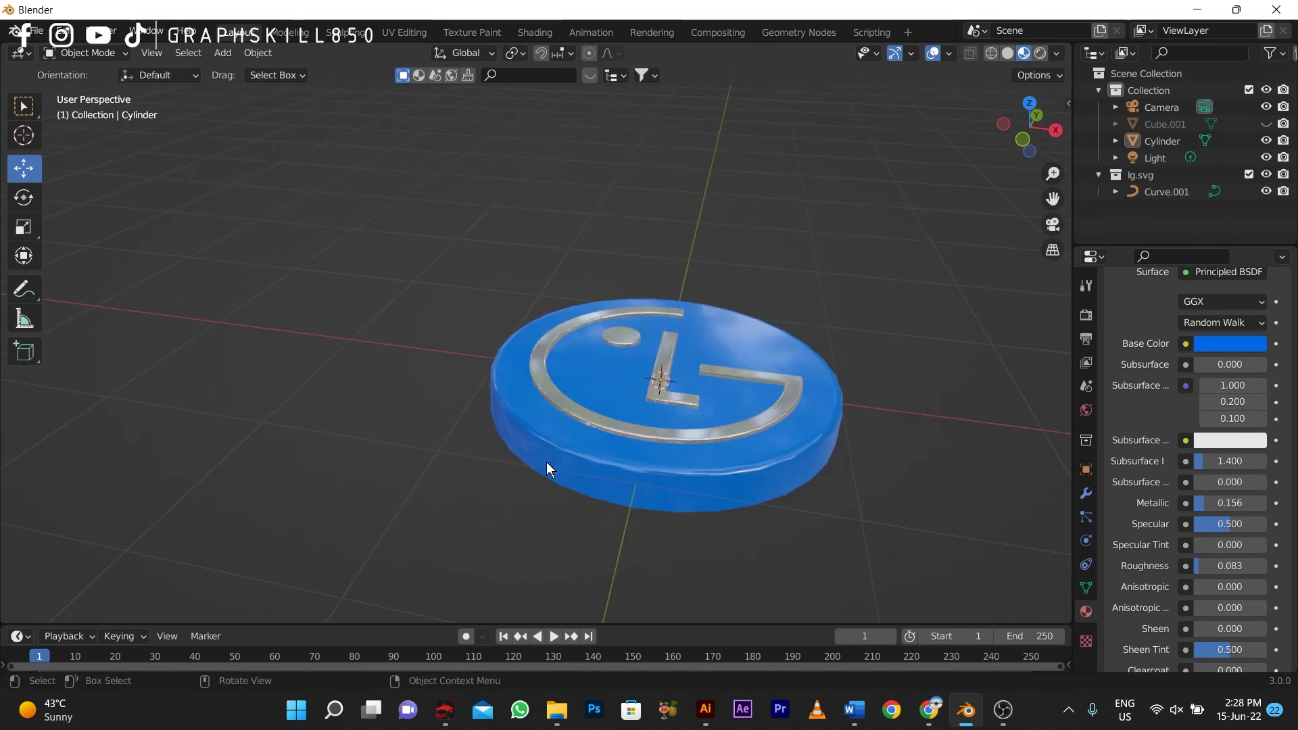
Step: Copy and paste the cylinder together with the logo curve, and move the duplicate coin along the positive X axis, clear of the original
click(531, 409)
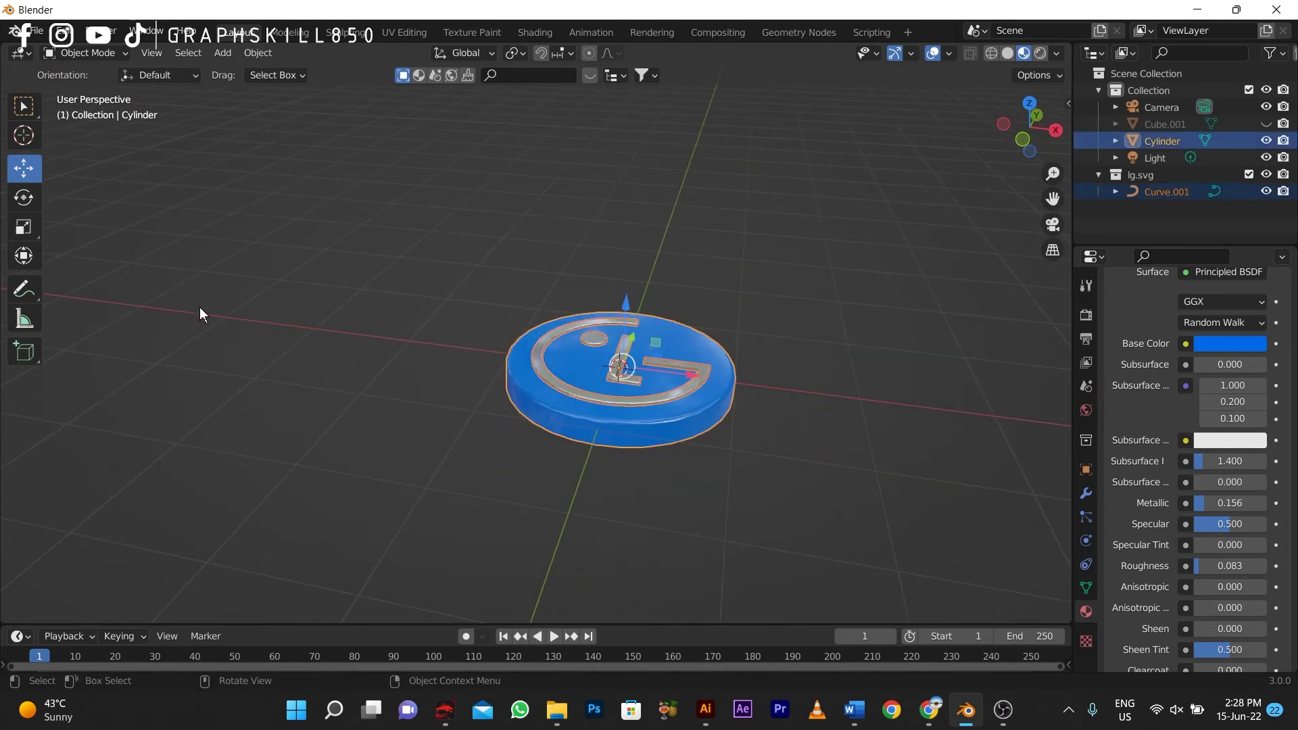
key(ctrl+c)
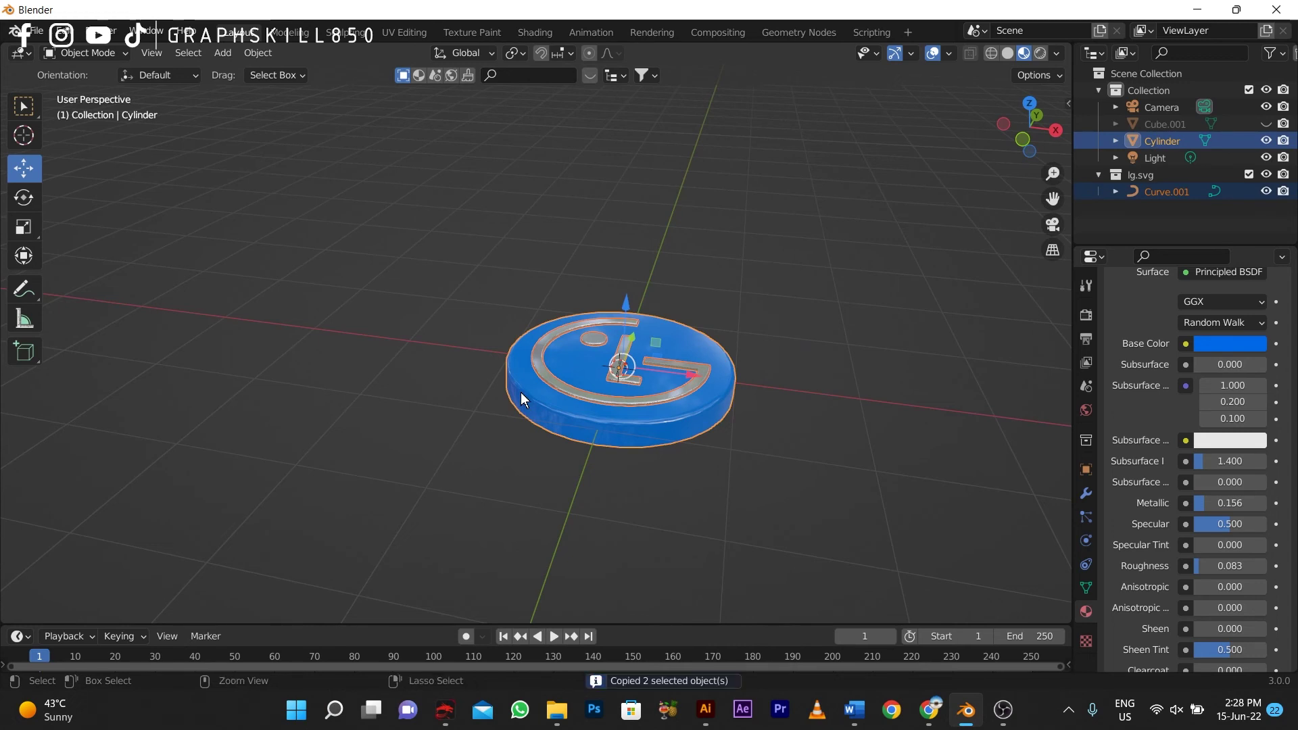
key(ctrl+v)
key(g)
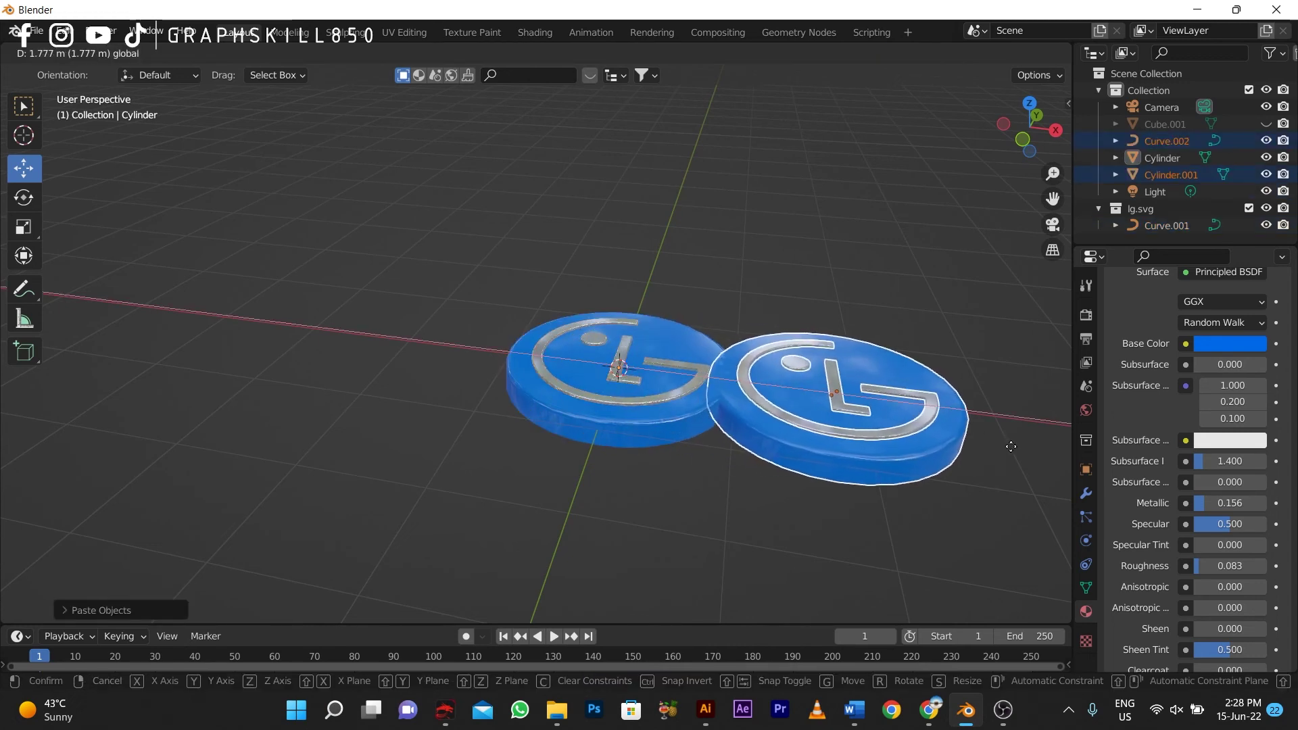
click(1057, 464)
Step: Paste another copy of the coin and move its cylinder and logo along the positive X axis, beyond the first duplicate
scroll(635, 443, down, 3)
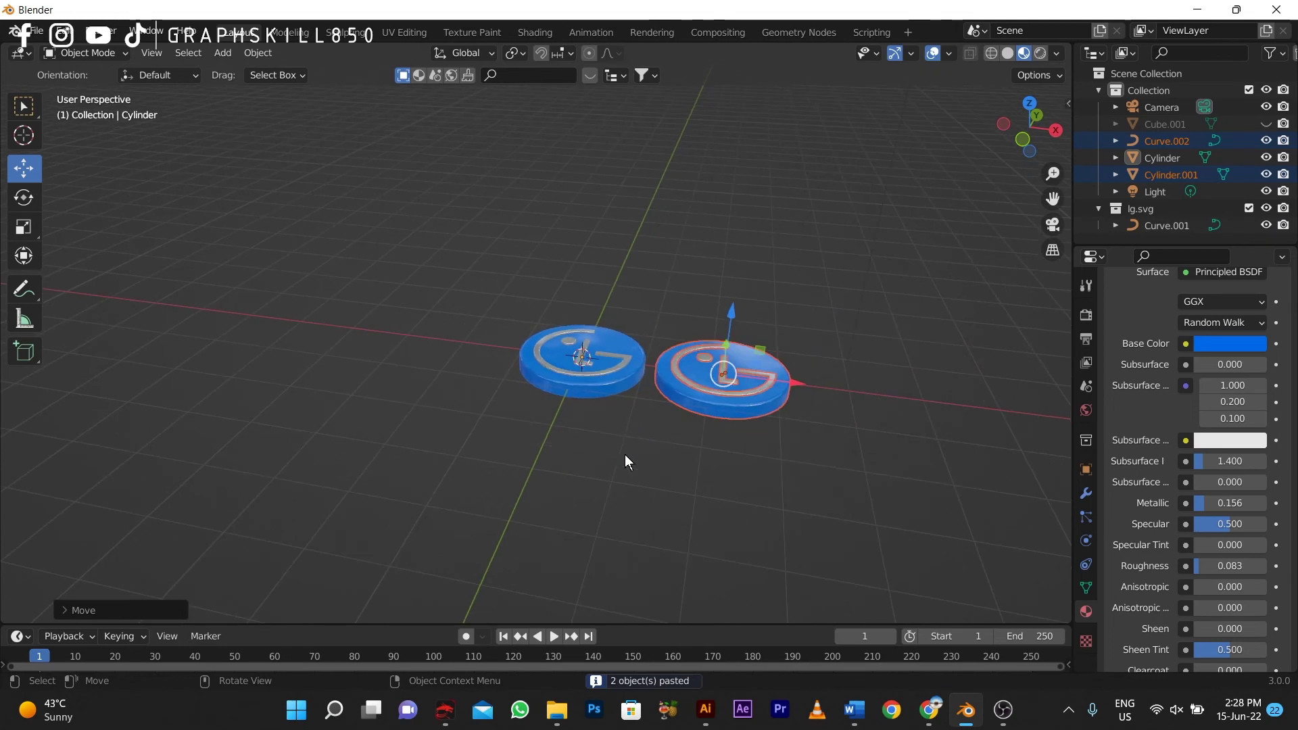
key(ctrl+v)
click(599, 385)
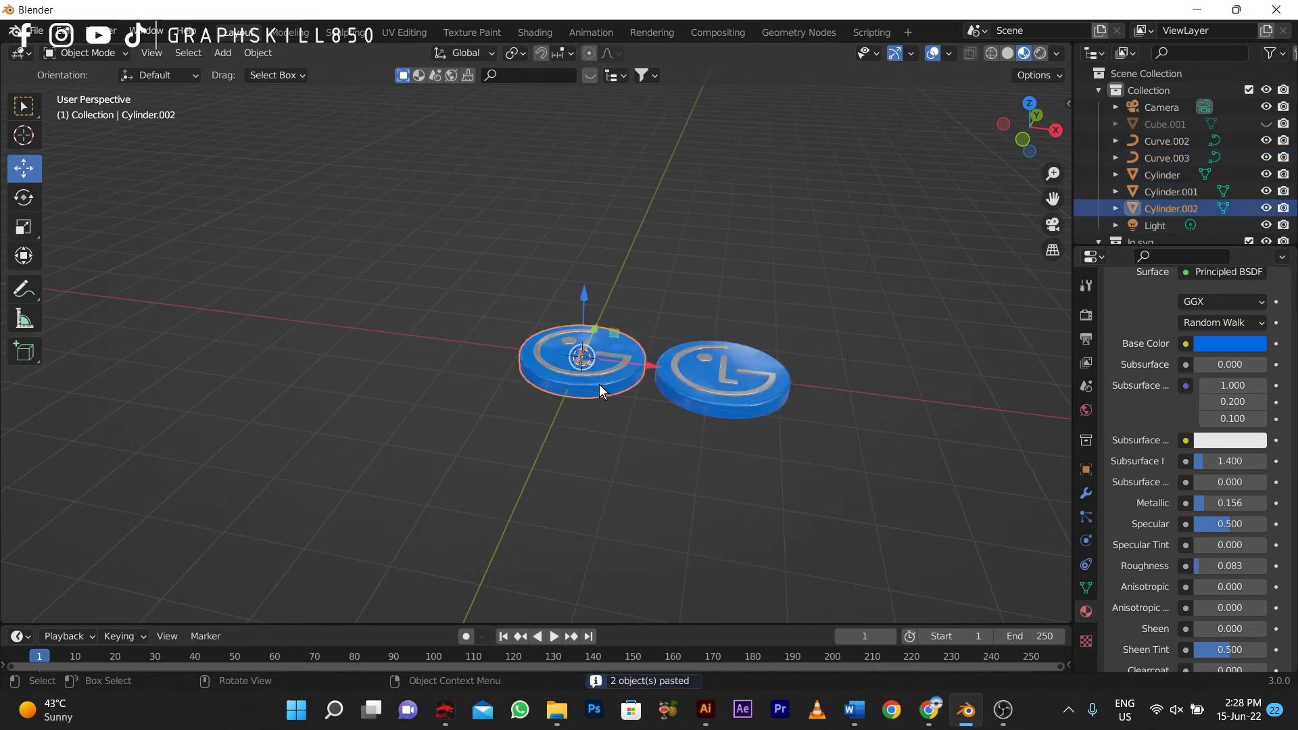
click(587, 387)
shift+click(617, 374)
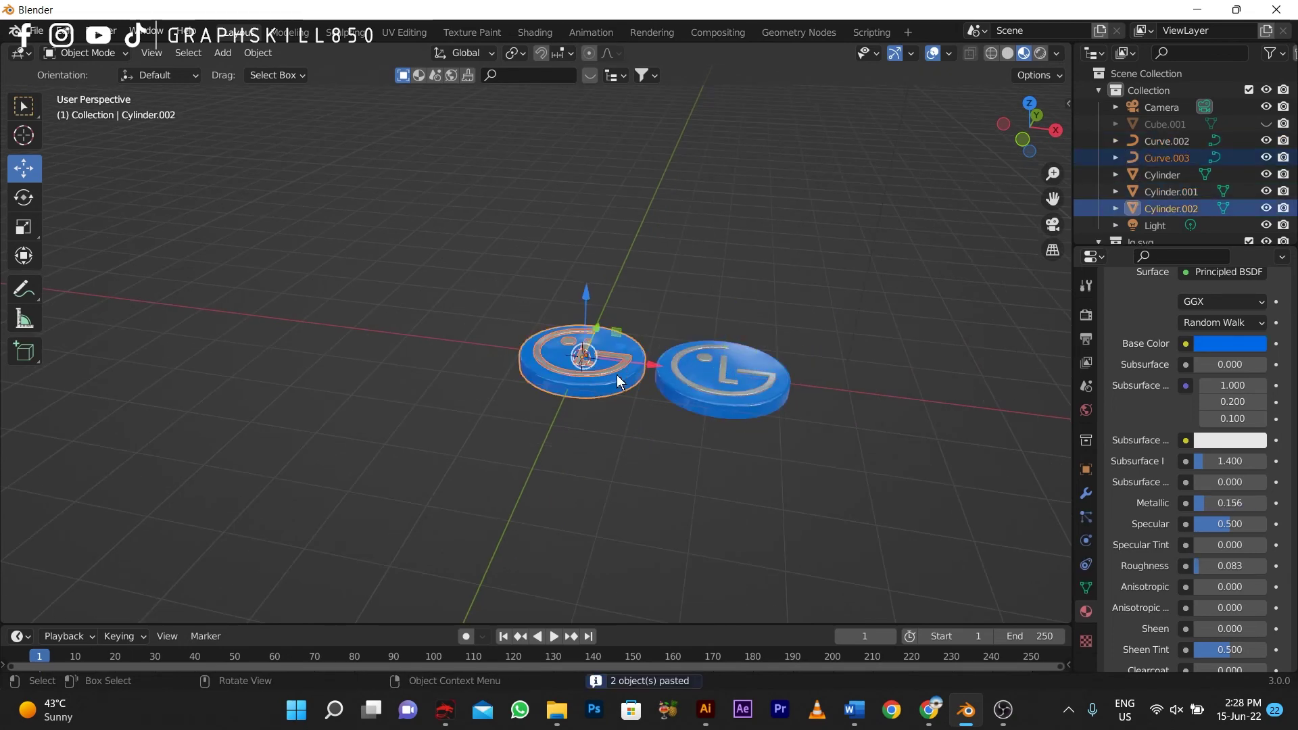
drag(629, 357, 255, 459)
Step: Change the base color of the middle coin's cylinder material to pink
scroll(395, 437, down, 2)
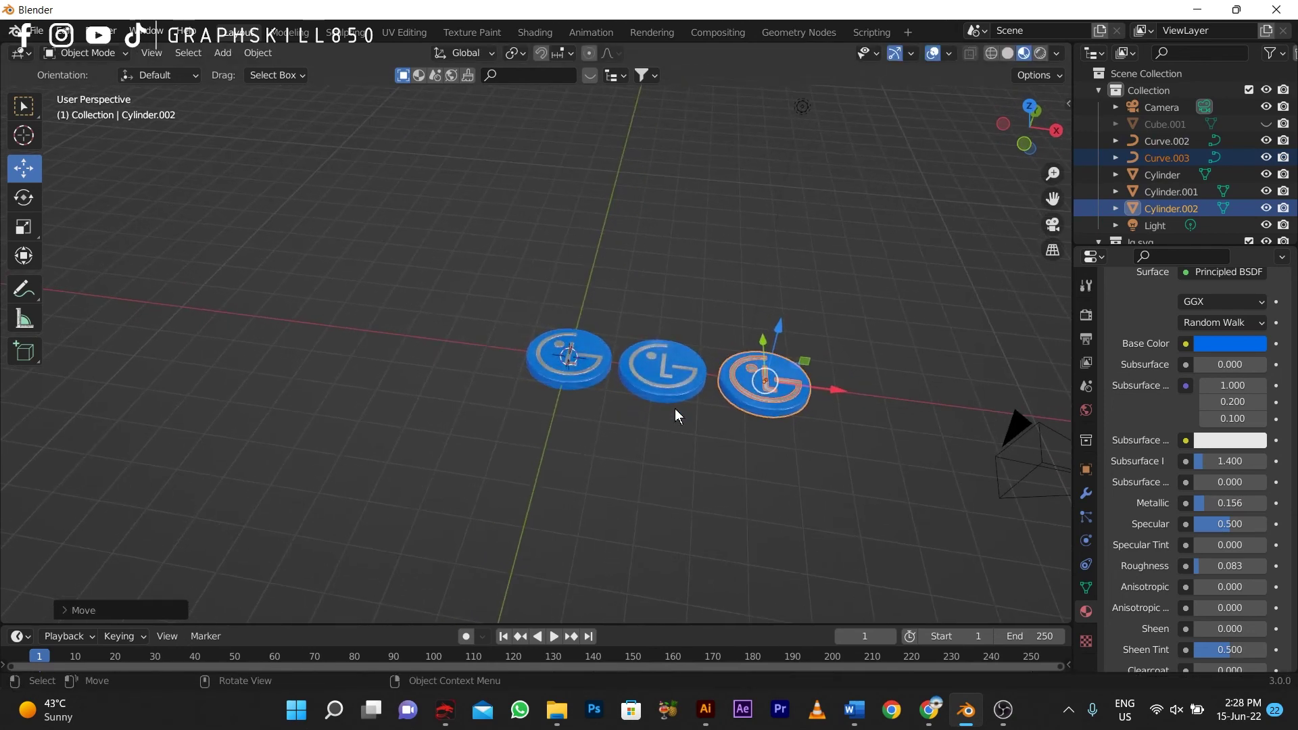
scroll(747, 476, up, 4)
shift+middle_drag(712, 491, 566, 455)
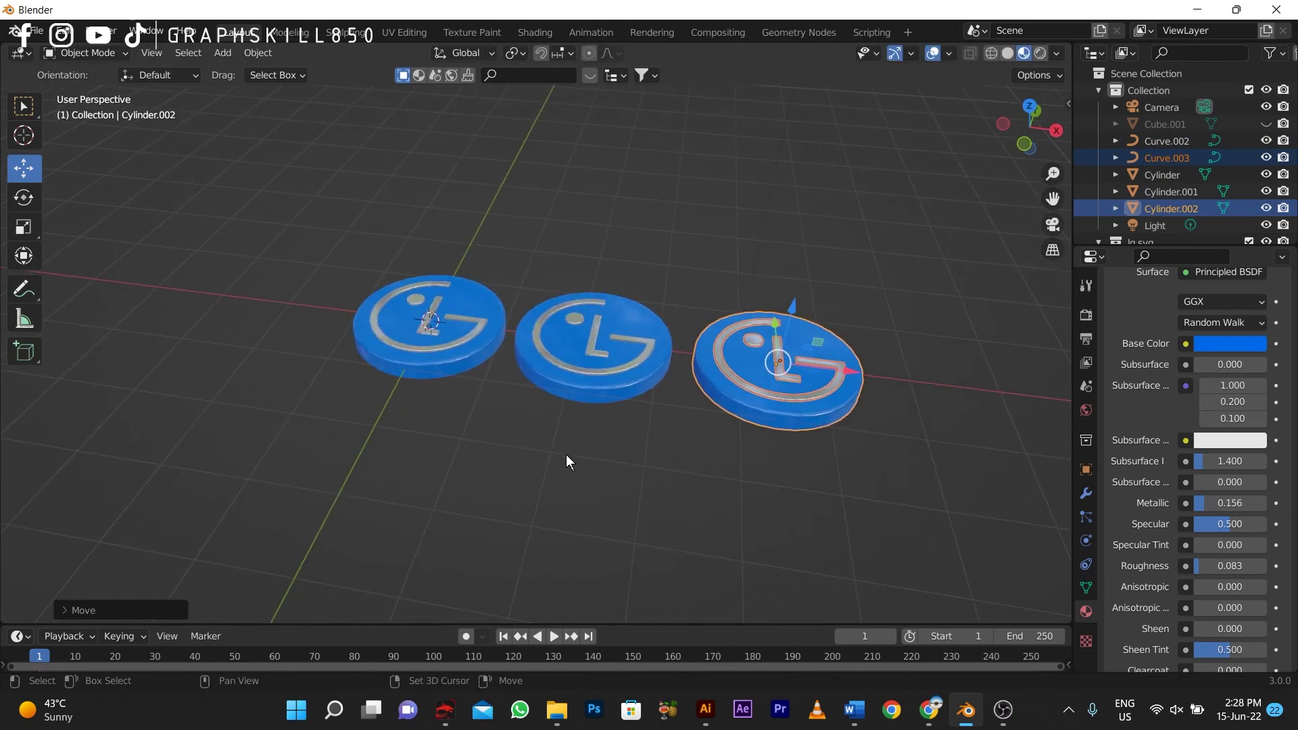
click(549, 380)
scroll(1219, 418, up, 5)
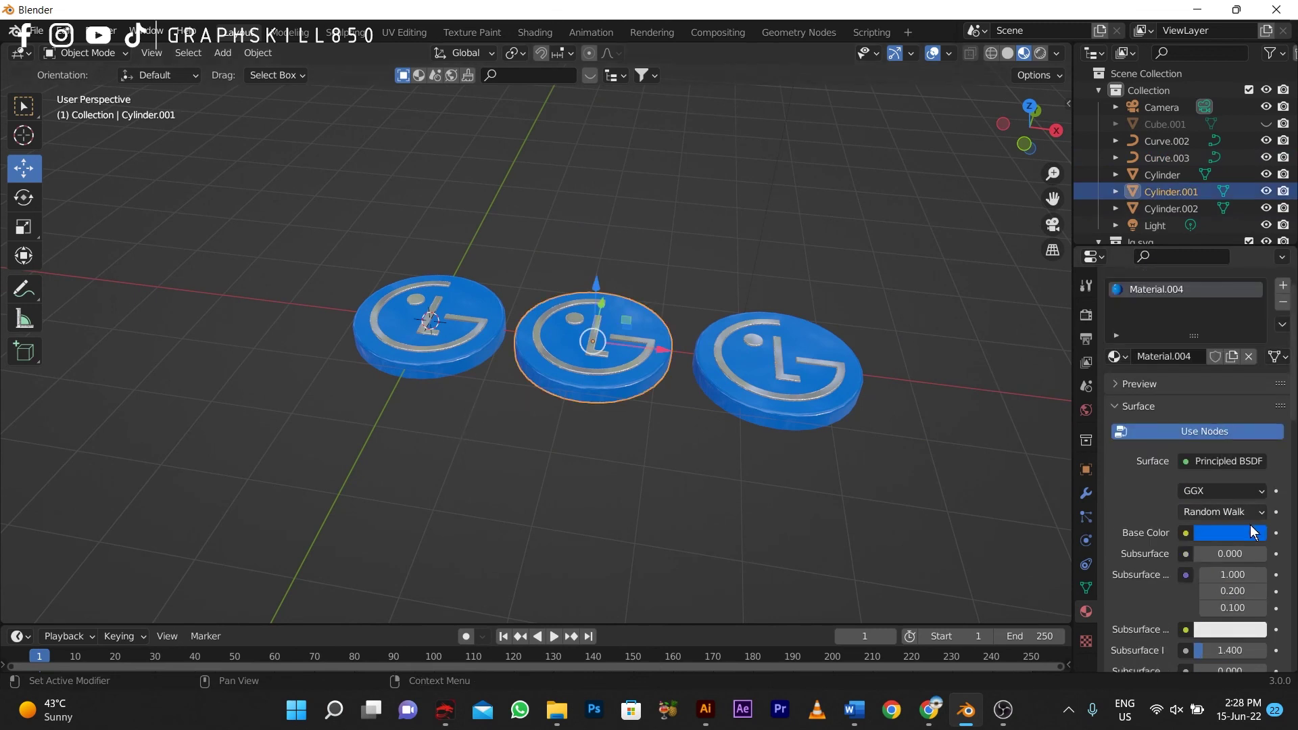
click(1248, 532)
drag(1190, 406, 1207, 410)
Step: Change the base color of the third coin's cylinder material to orange and deselect the coin
click(777, 415)
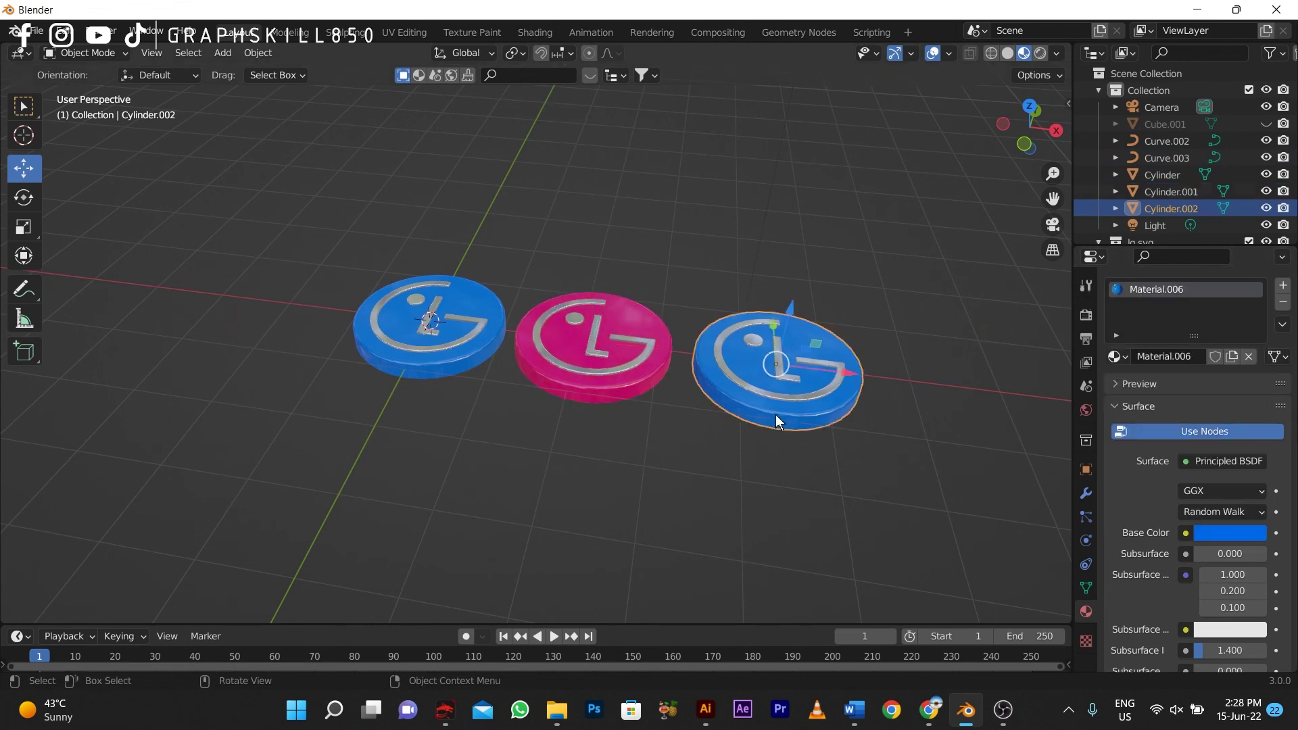
click(1210, 532)
drag(1156, 452, 1065, 407)
click(700, 429)
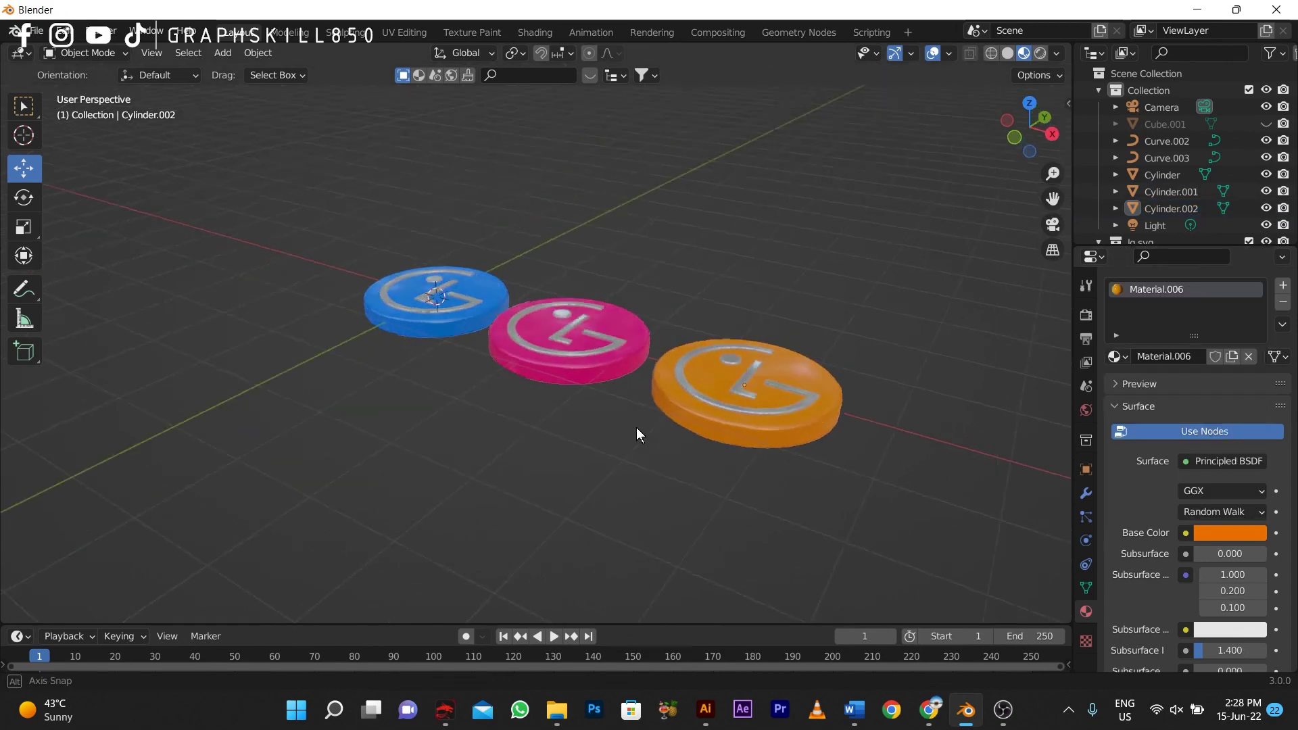